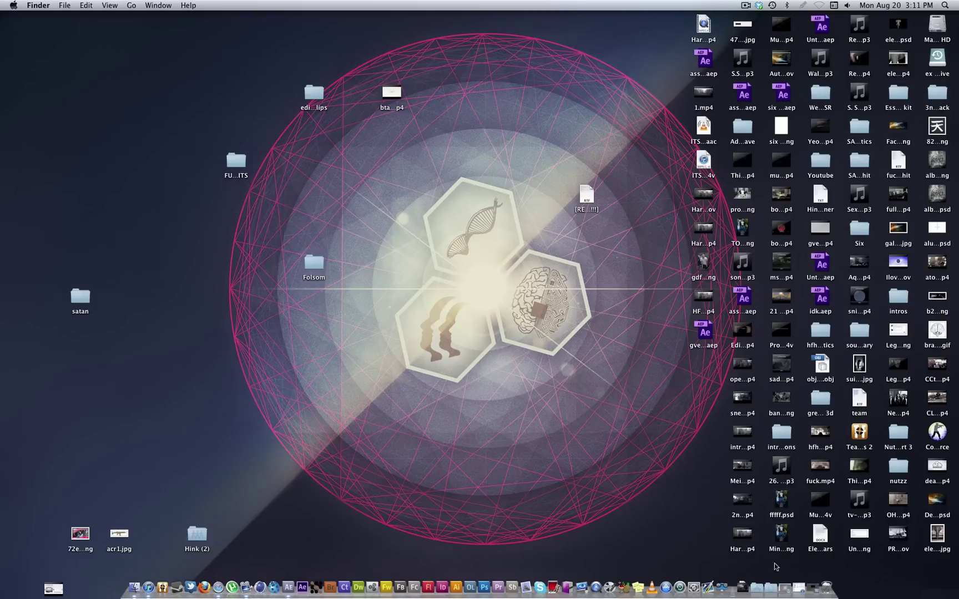
Restore the minimized Untitled Project.aep window from the Dock.
left_click(811, 591)
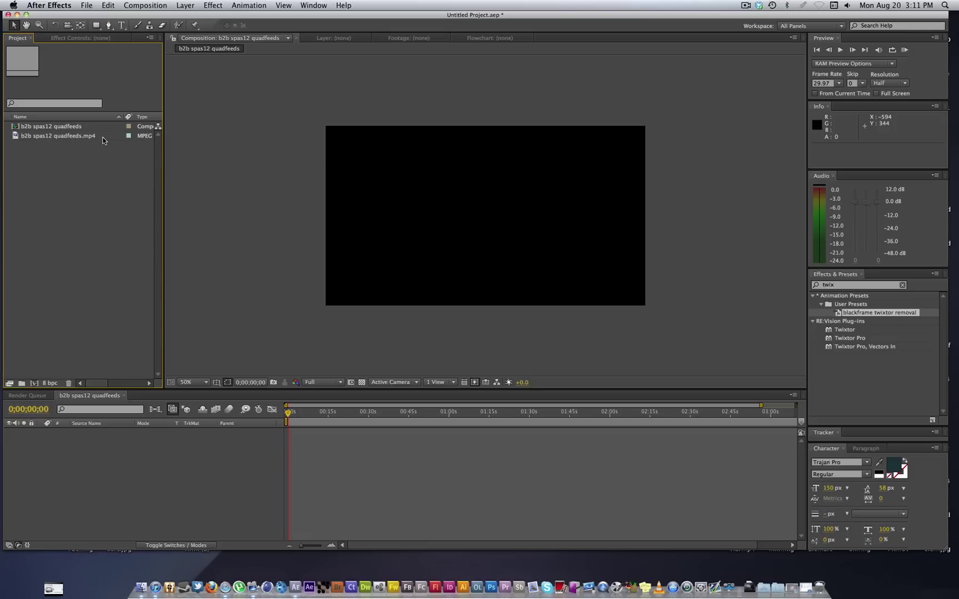
Add b2b spas12 quadfeeds.mp4 to the empty timeline as layer 1.
left_click_drag(93, 137, 129, 455)
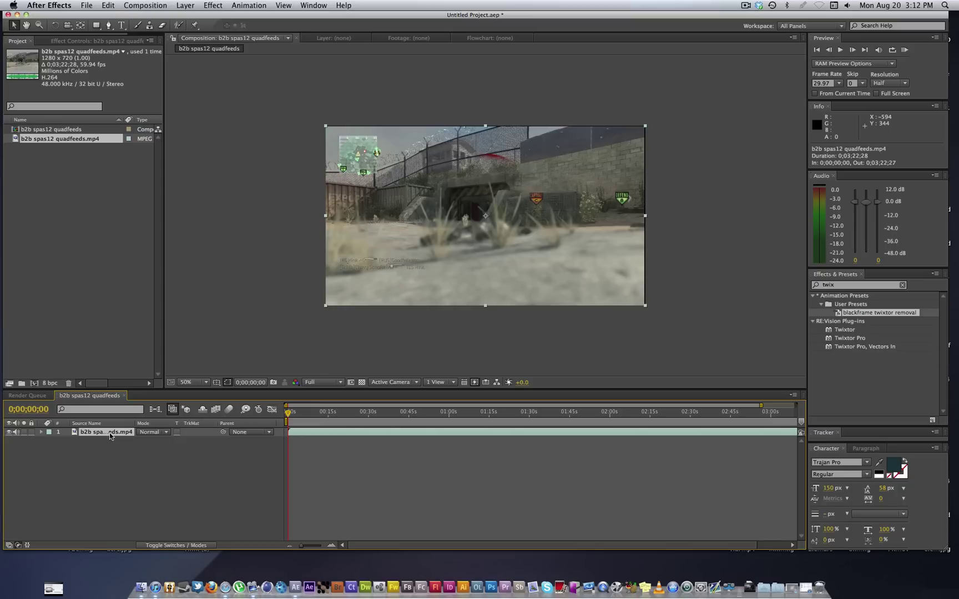
Precompose the footage layer into Comp 1 and set the comp width to 1920.
key("super+shift+c")
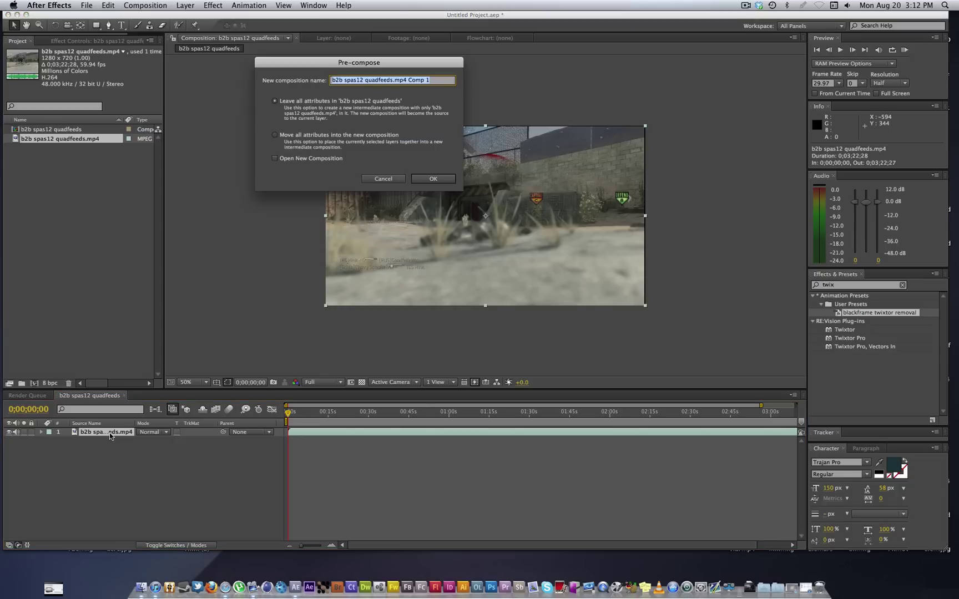
left_click(440, 179)
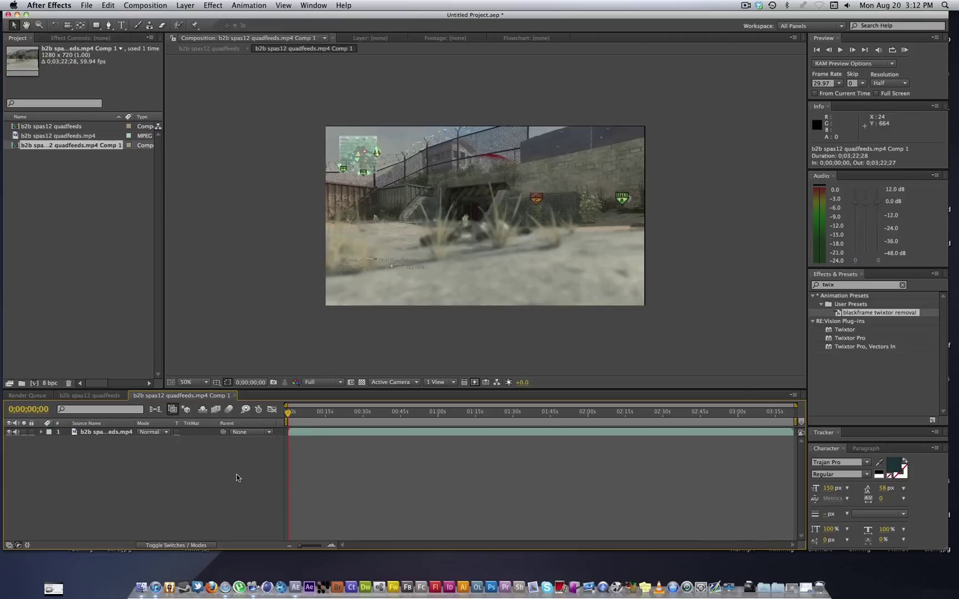
key("super+k")
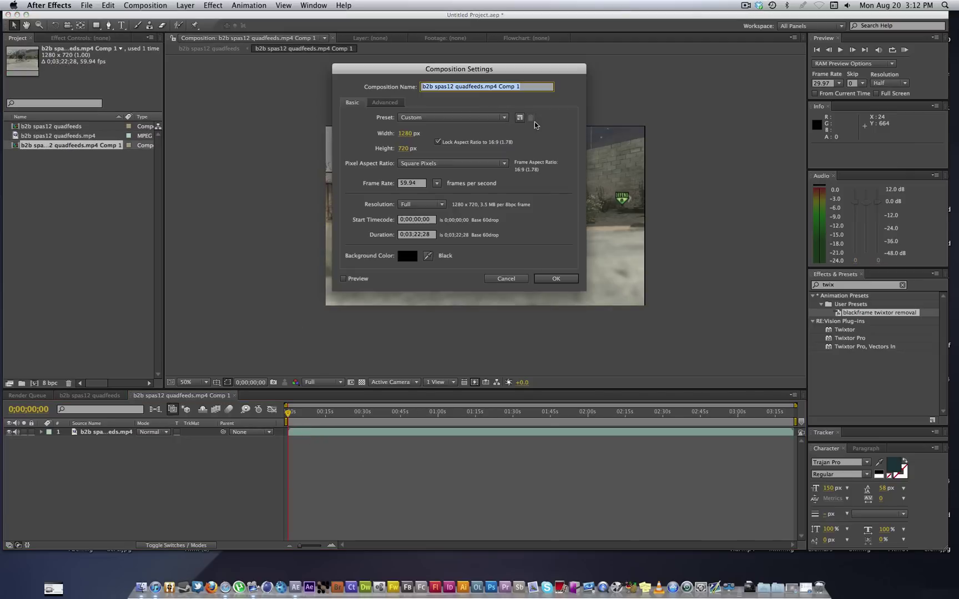
left_click(406, 134)
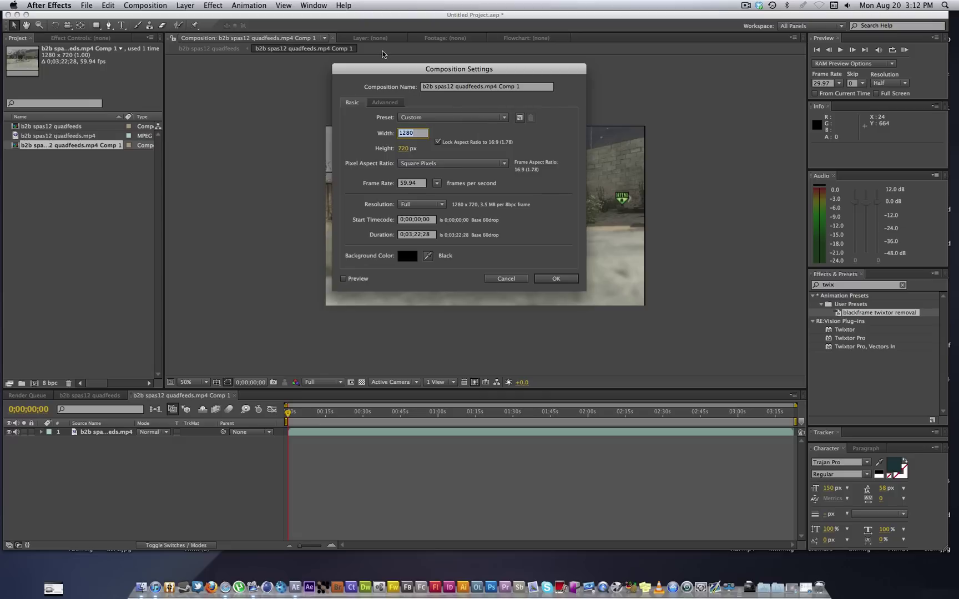
type("1920")
left_click(555, 279)
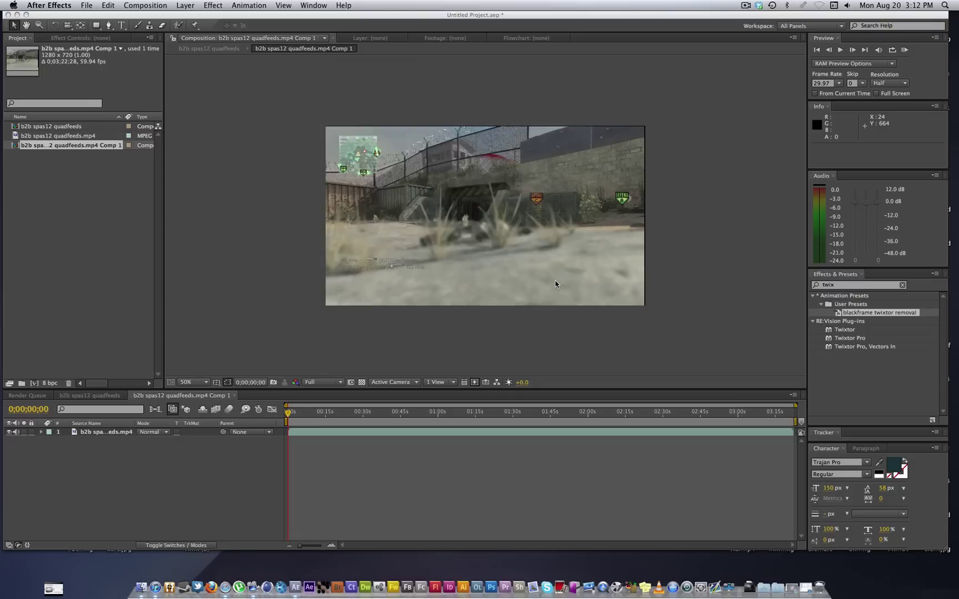
Clear the old 'twix' effects search and review both compositions without changes.
left_click(867, 314)
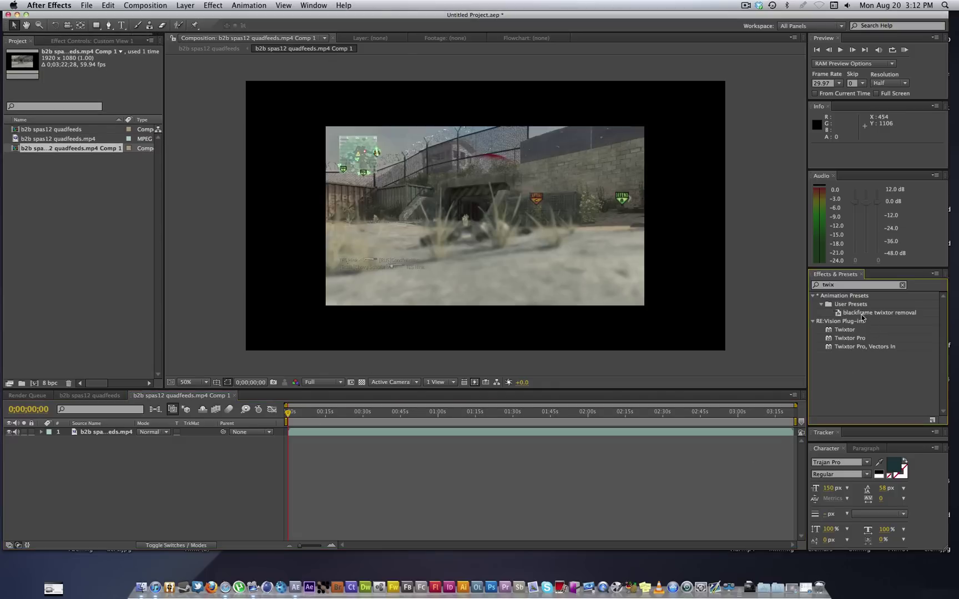
left_click(854, 284)
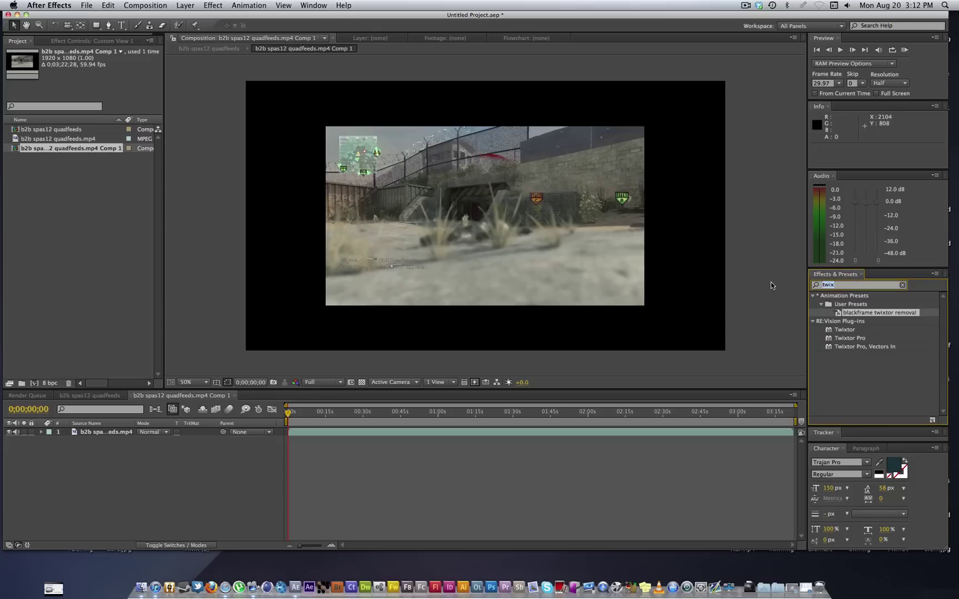
key("BackSpace")
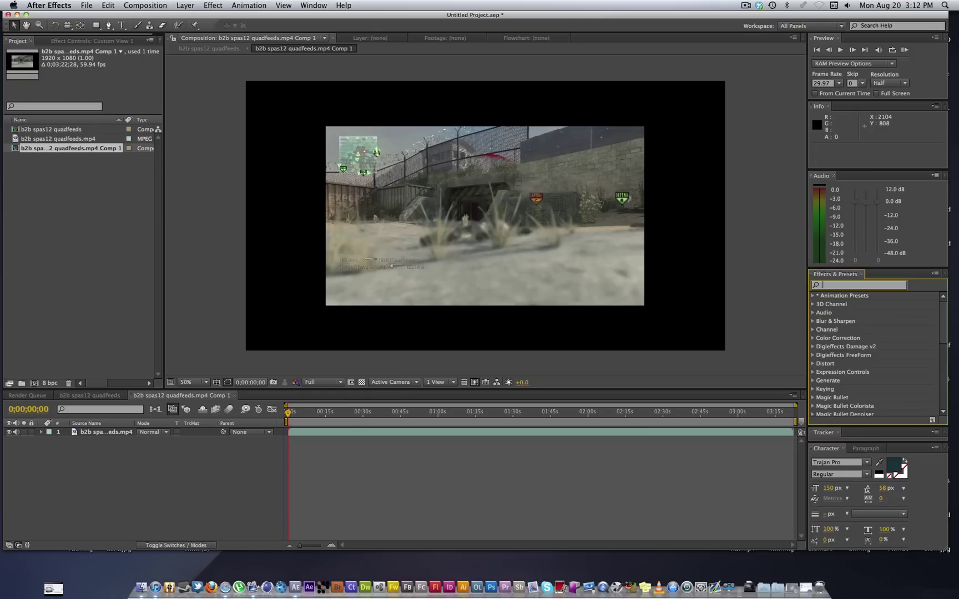
left_click(90, 395)
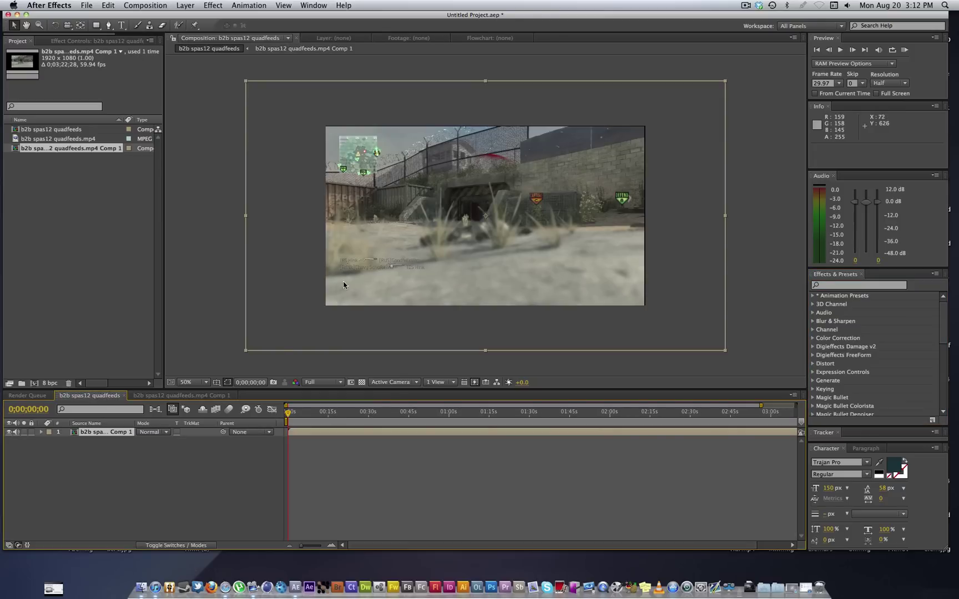
left_click(176, 396)
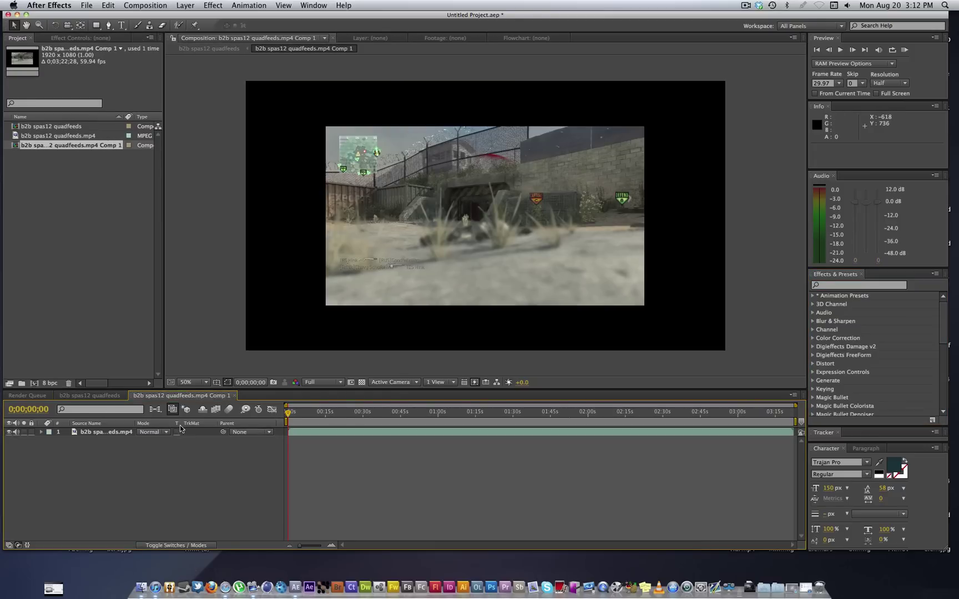
left_click(146, 431)
left_click(108, 437)
left_click(870, 285)
Apply Motion Tile with Output Width and Height 150 and Mirror Edges enabled.
type("motio")
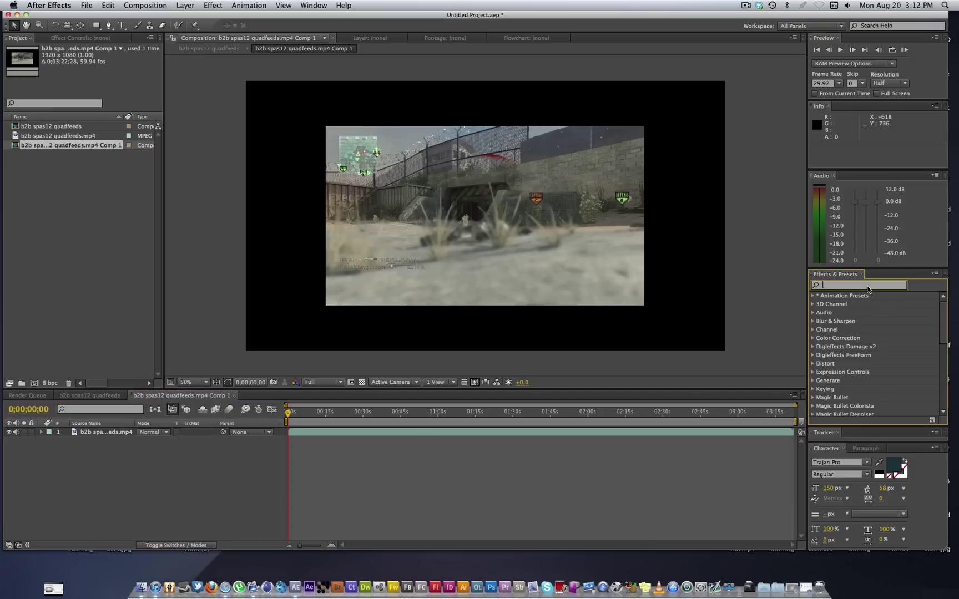
type("n")
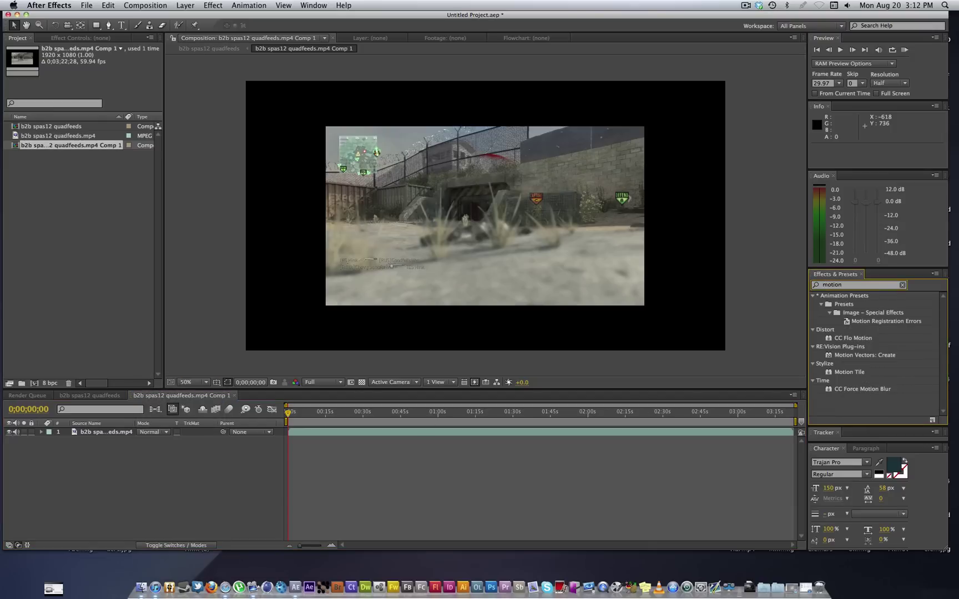
left_click_drag(848, 371, 464, 240)
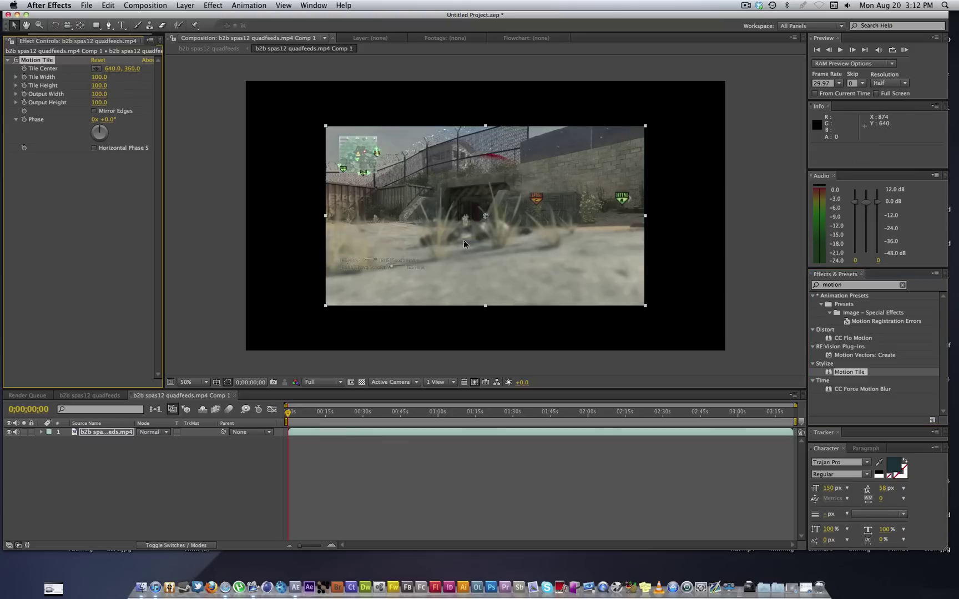
left_click(101, 103)
left_click(104, 95)
type("150")
key("Tab")
type("150")
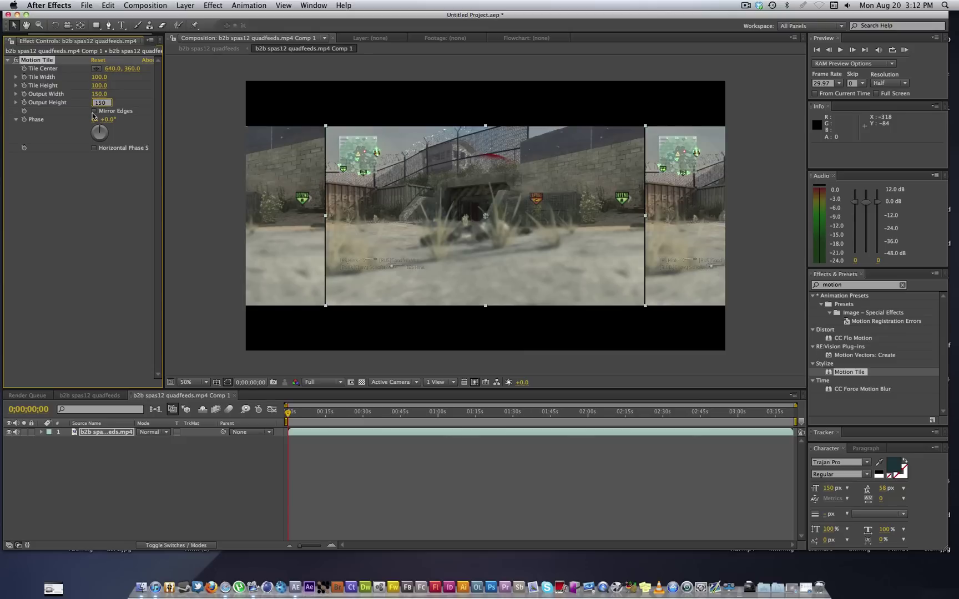
left_click(94, 115)
left_click(95, 111)
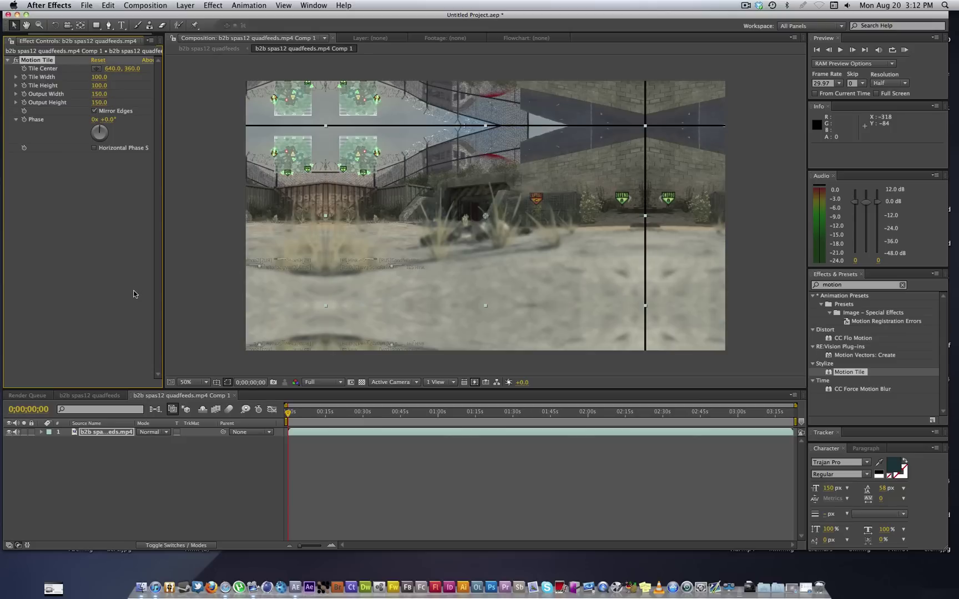
left_click(871, 286)
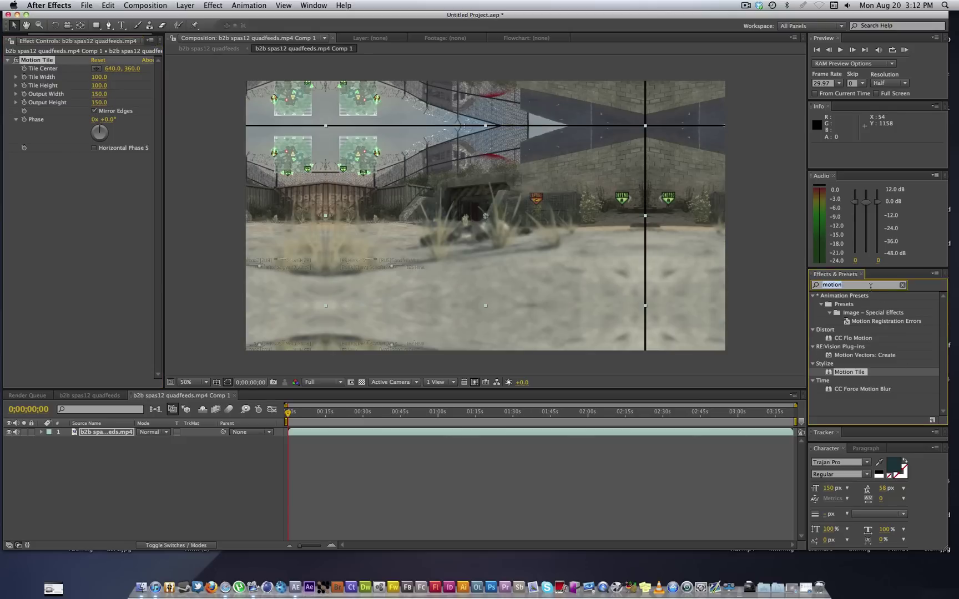
type("simple")
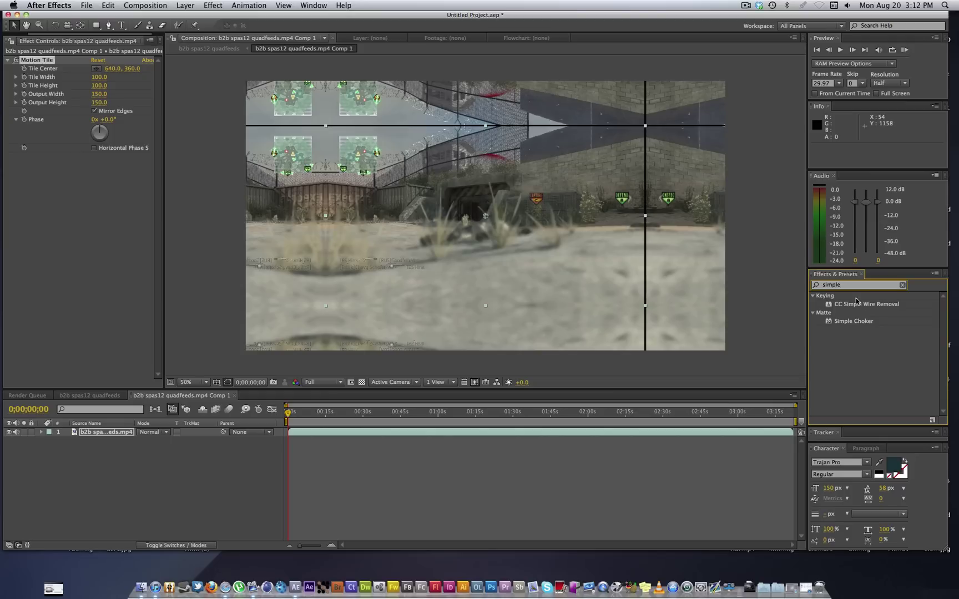
Apply CC Simple Wire Removal, reposition Points A and B, and set Thickness to 10.
left_click_drag(856, 301, 452, 222)
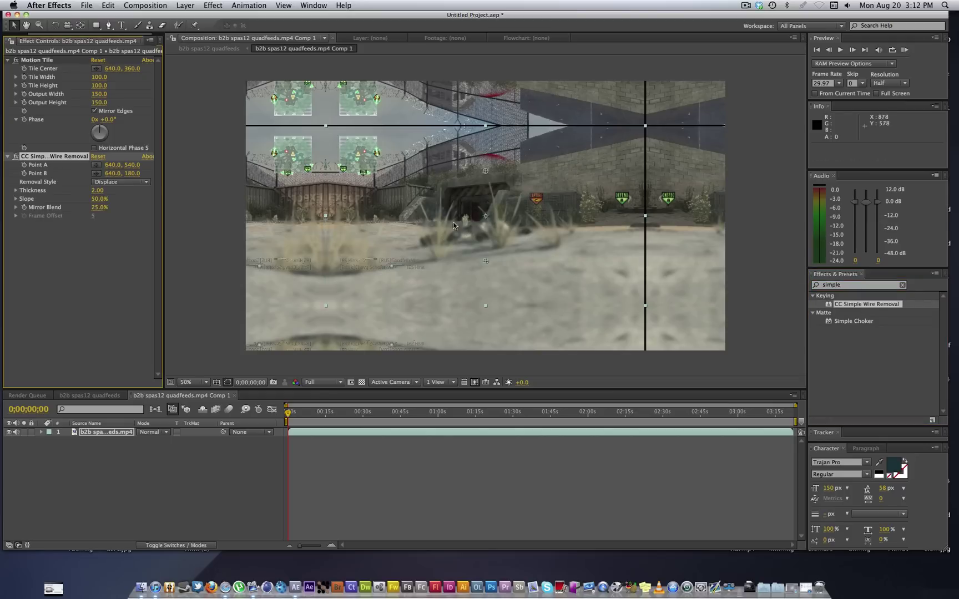
left_click_drag(486, 171, 645, 77)
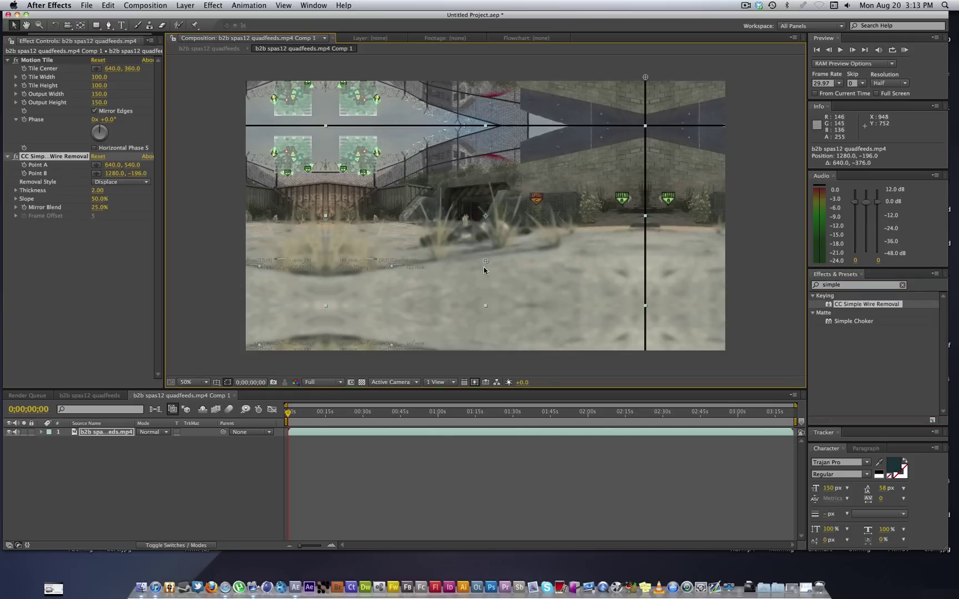
left_click_drag(484, 263, 645, 355)
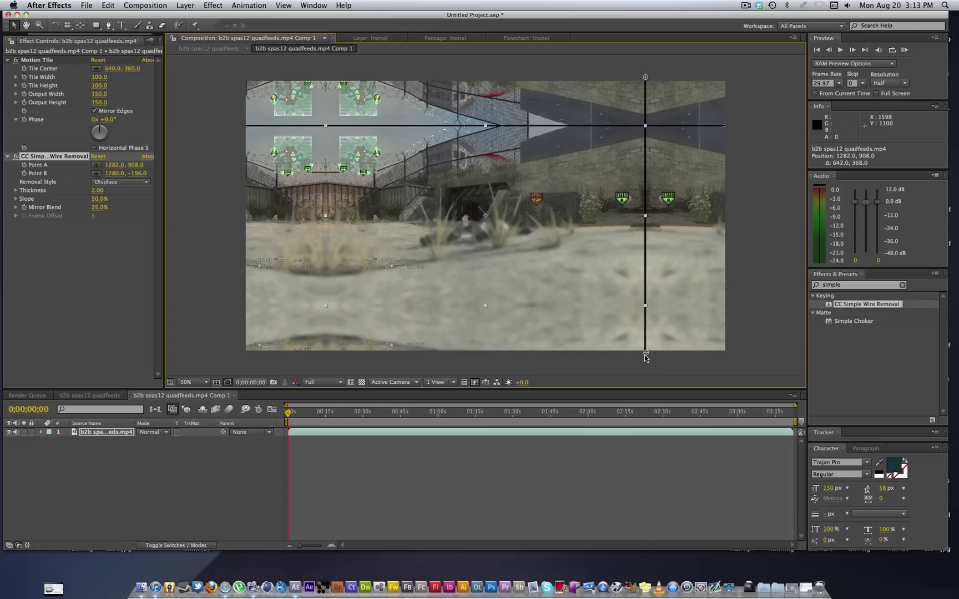
left_click(98, 190)
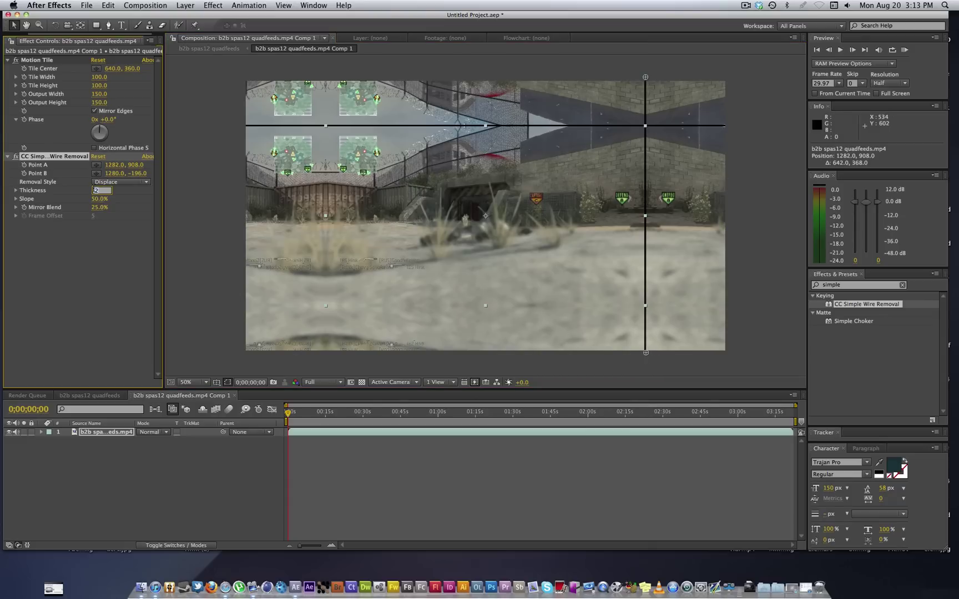
type("10")
key("Return")
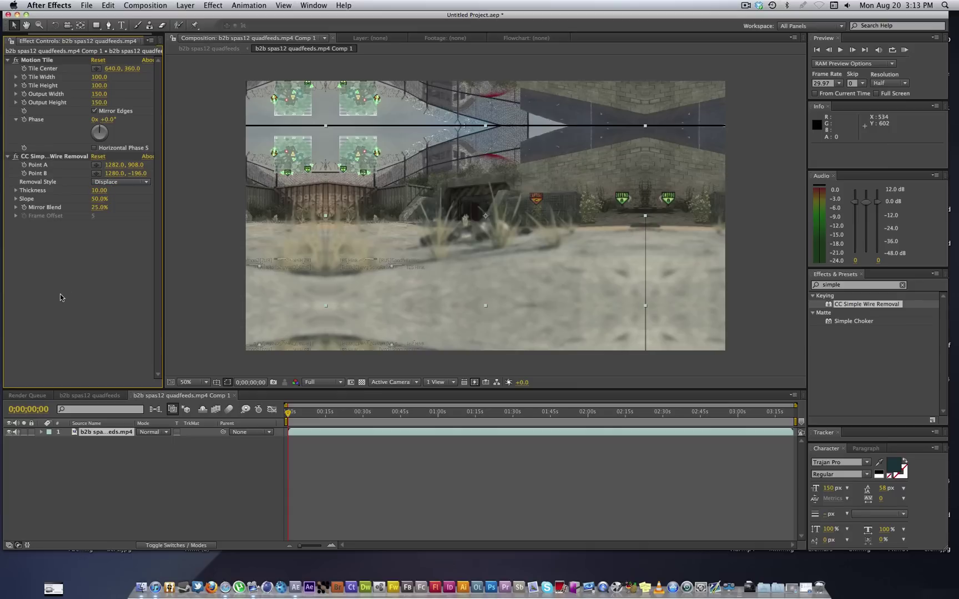
left_click(61, 157)
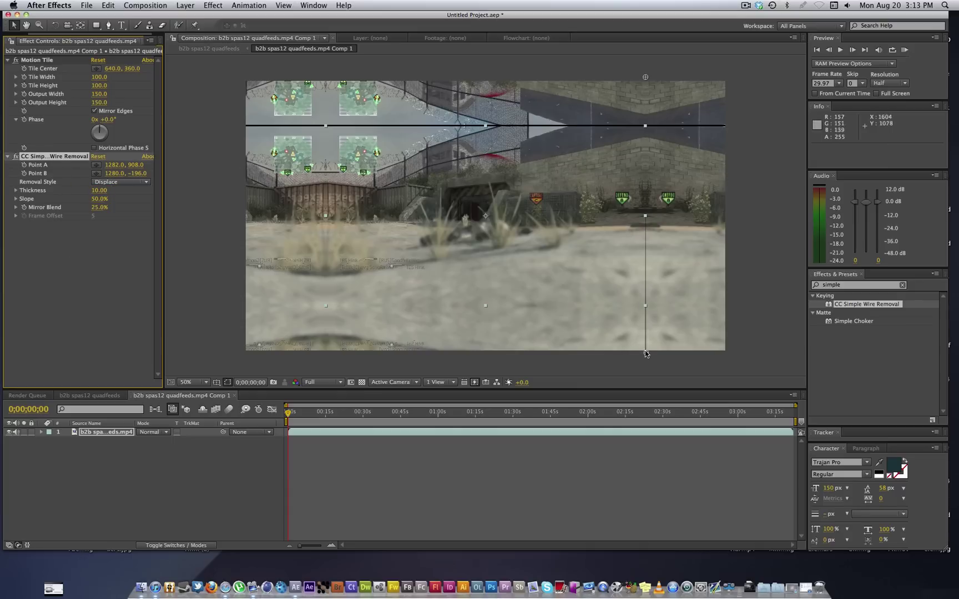
left_click_drag(648, 355, 647, 358)
Duplicate the wire removal and stretch the copy across the top, 1608,-2 to -338,0.
key("period")
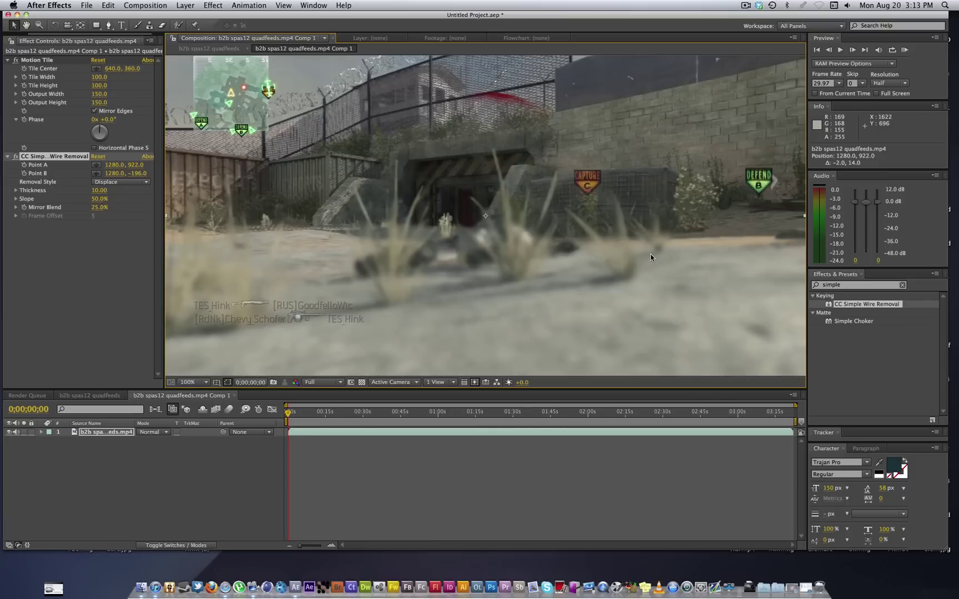
scroll(490, 207, "up", 10)
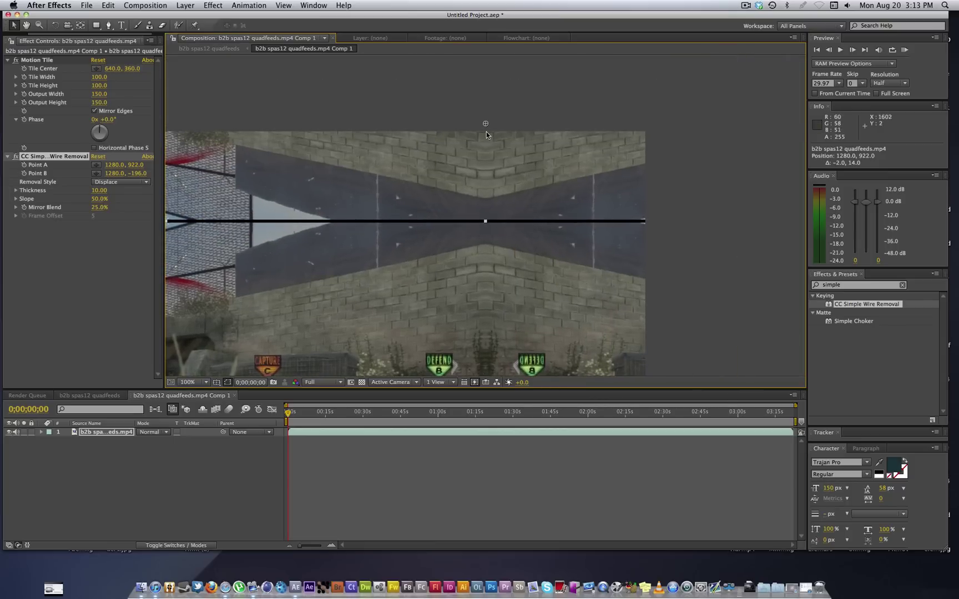
key("period")
key("period")
key("period")
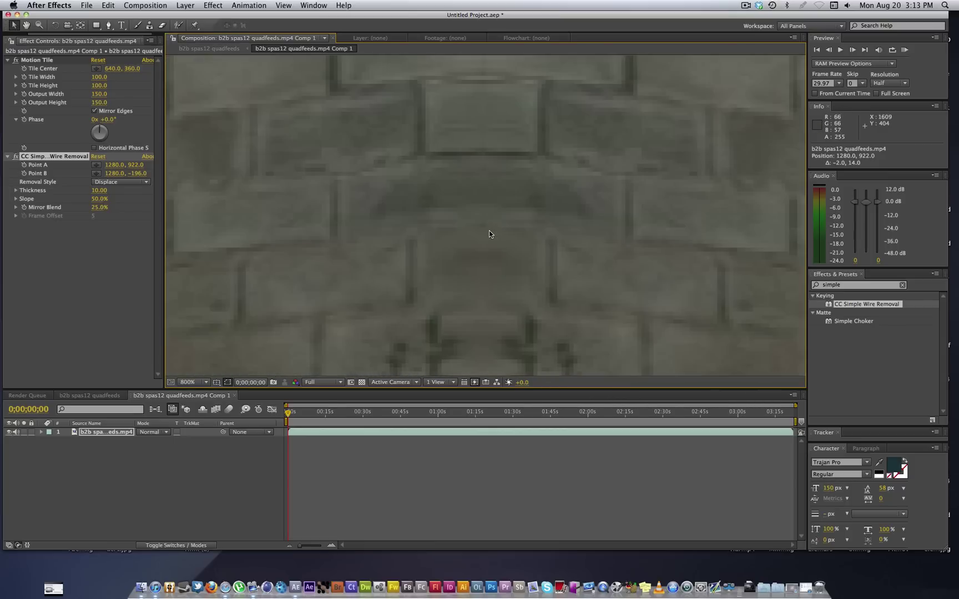
key("comma")
key("comma")
key("comma")
key("comma")
key("comma")
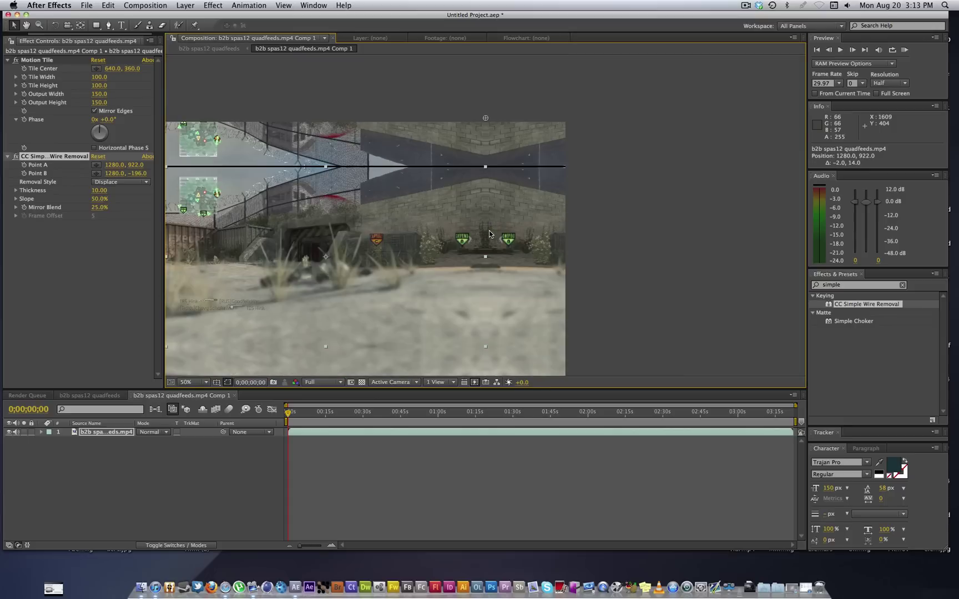
left_click_drag(489, 233, 662, 195)
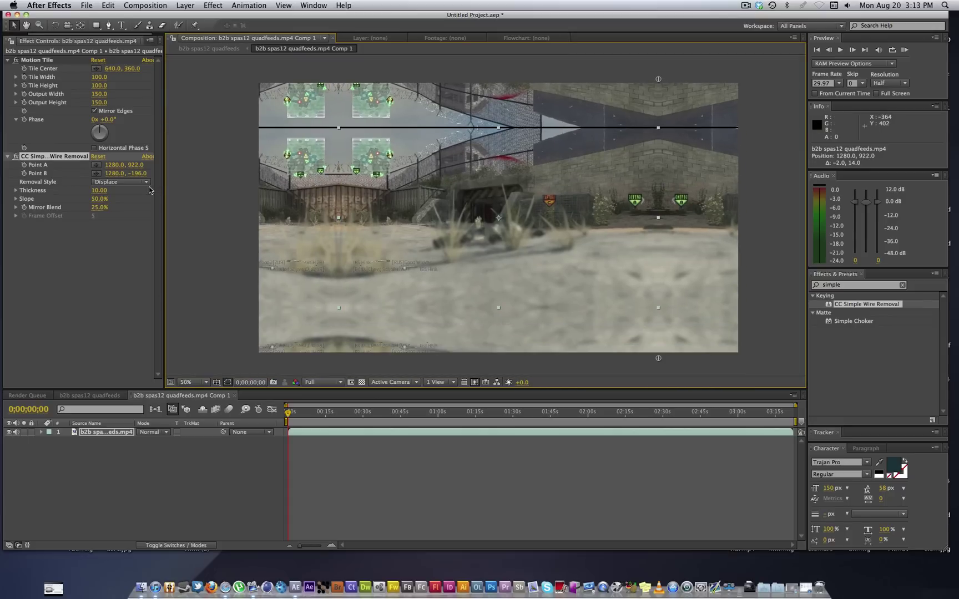
key("super+d")
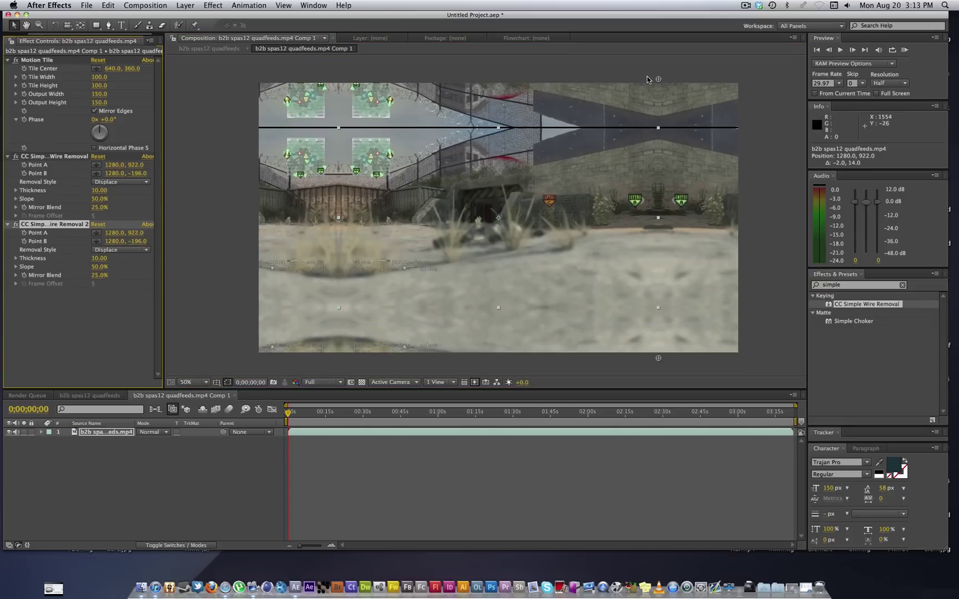
left_click_drag(658, 79, 255, 126)
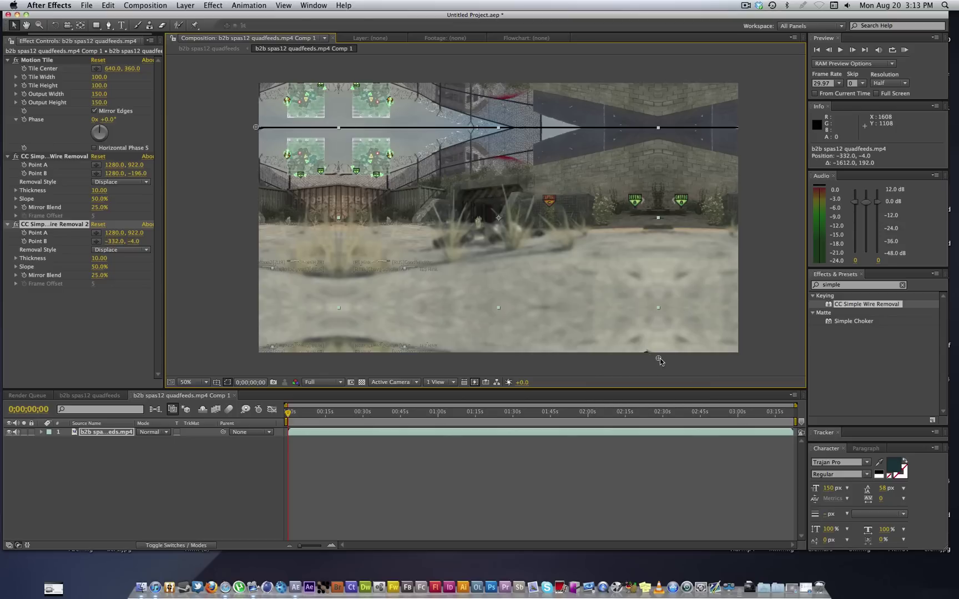
left_click_drag(659, 361, 741, 129)
left_click_drag(256, 127, 253, 131)
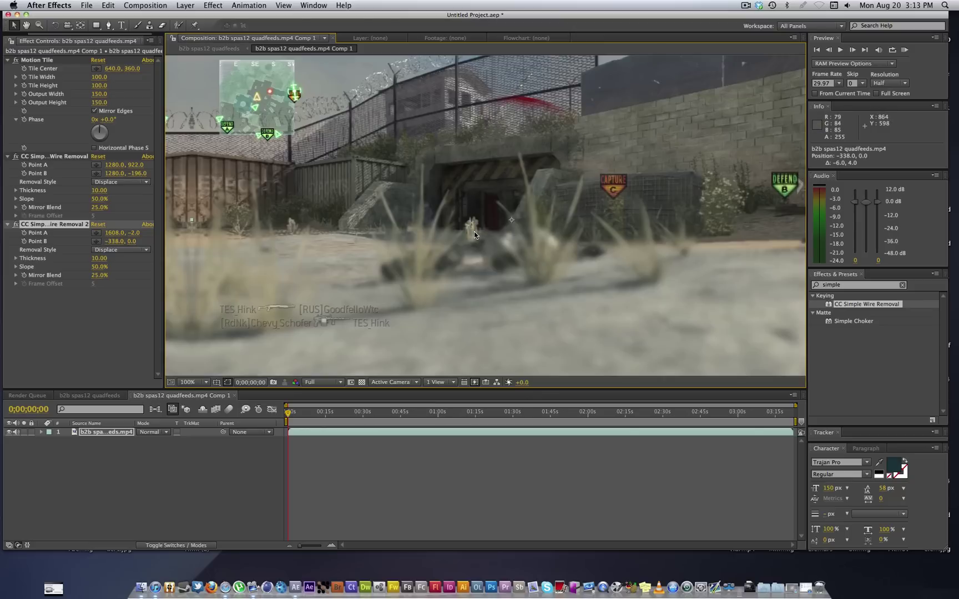
In the quadfeeds comp, apply Twixtor to the clip with Input Frame Rate 59.94.
left_click(89, 395)
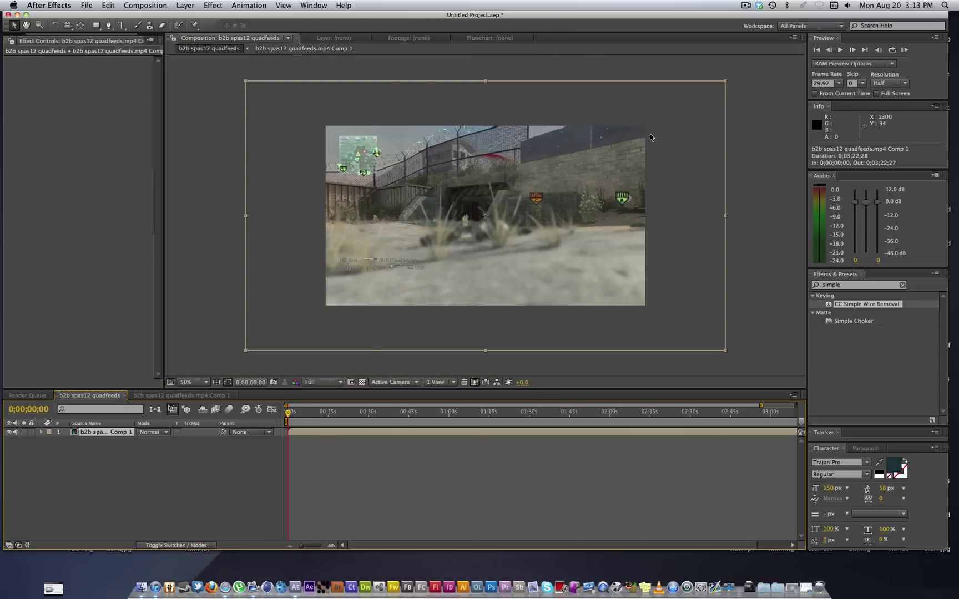
left_click(309, 414)
left_click_drag(315, 415, 362, 414)
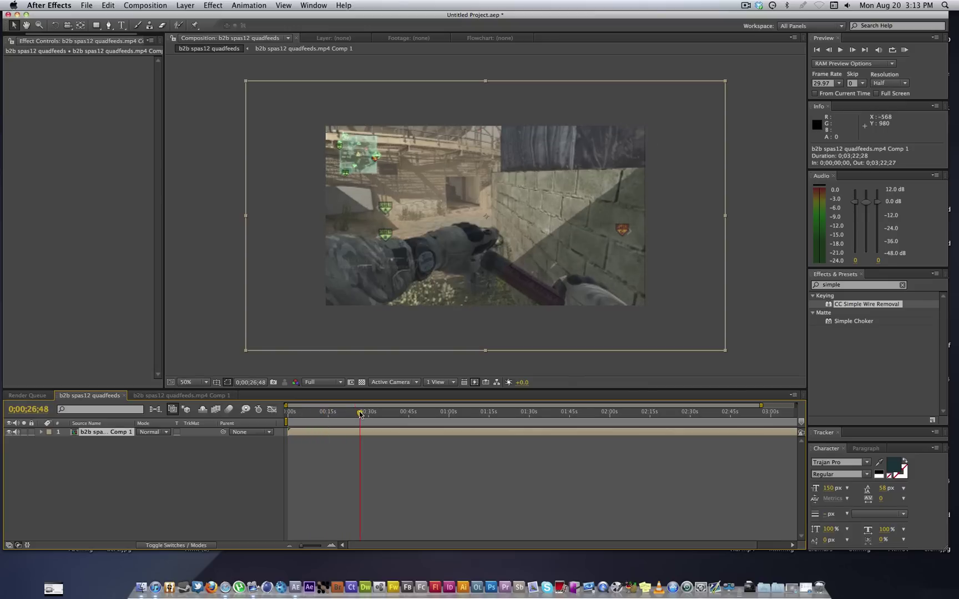
left_click(846, 285)
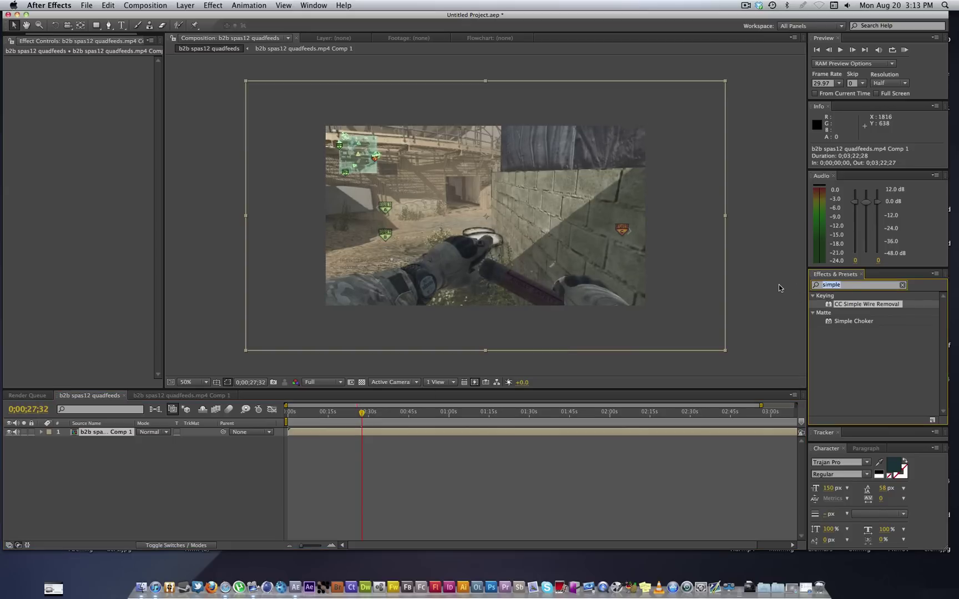
type("twixto")
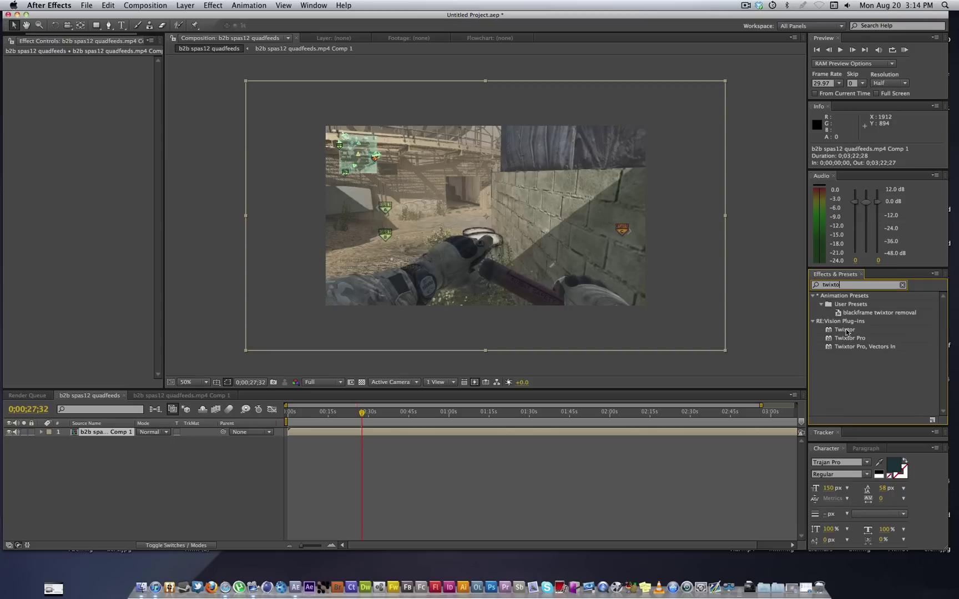
left_click_drag(847, 332, 448, 243)
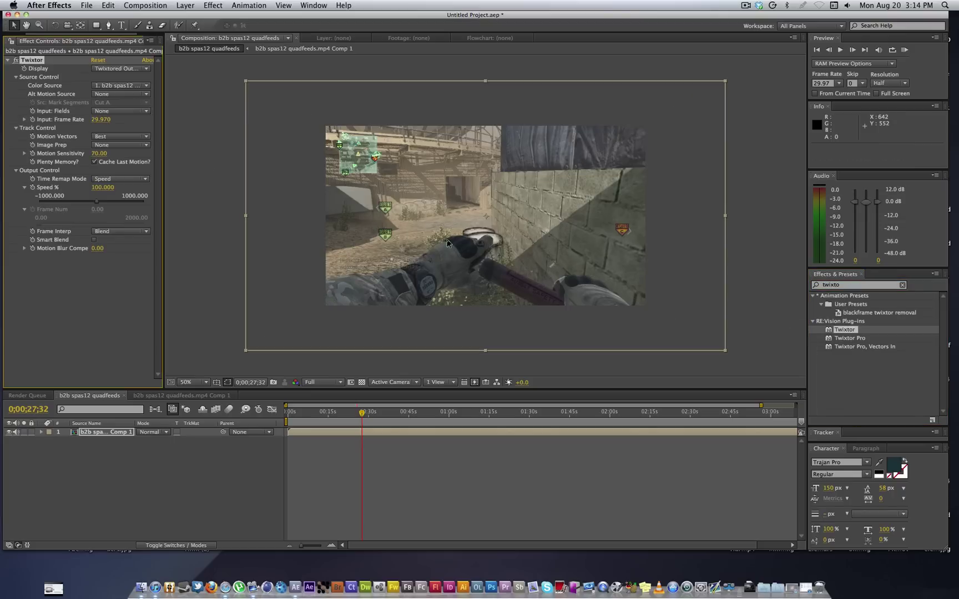
left_click(103, 120)
type("59")
left_click(107, 475)
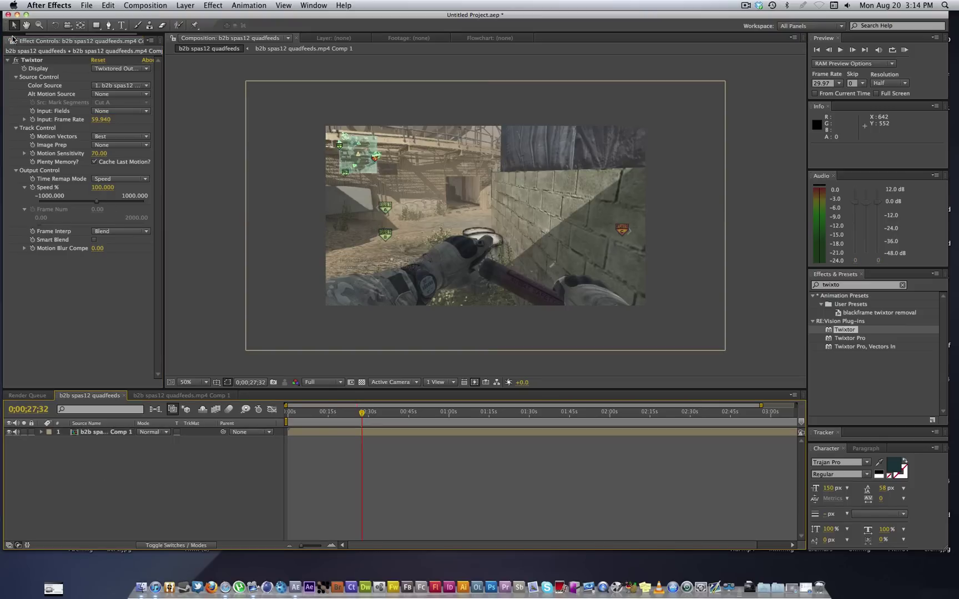
Set Twixtor Speed to 1000% and park the current time near 20 seconds.
left_click(13, 40)
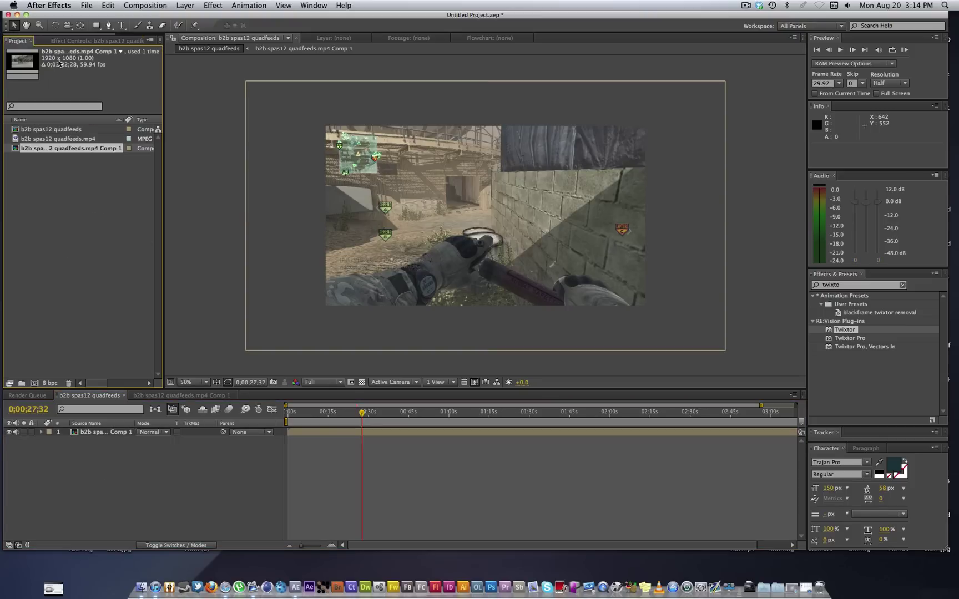
left_click(83, 40)
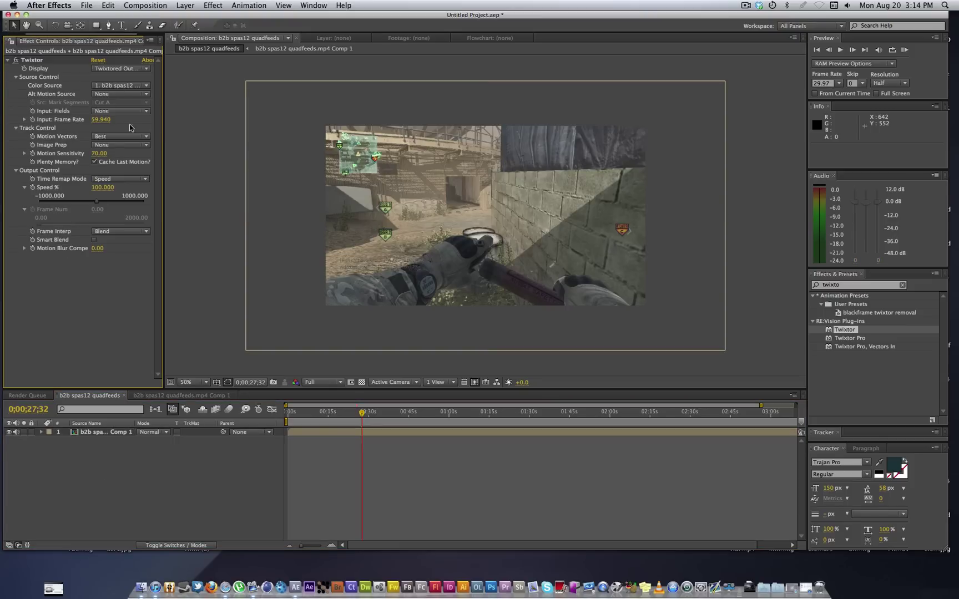
left_click(102, 187)
type("100")
key("Return")
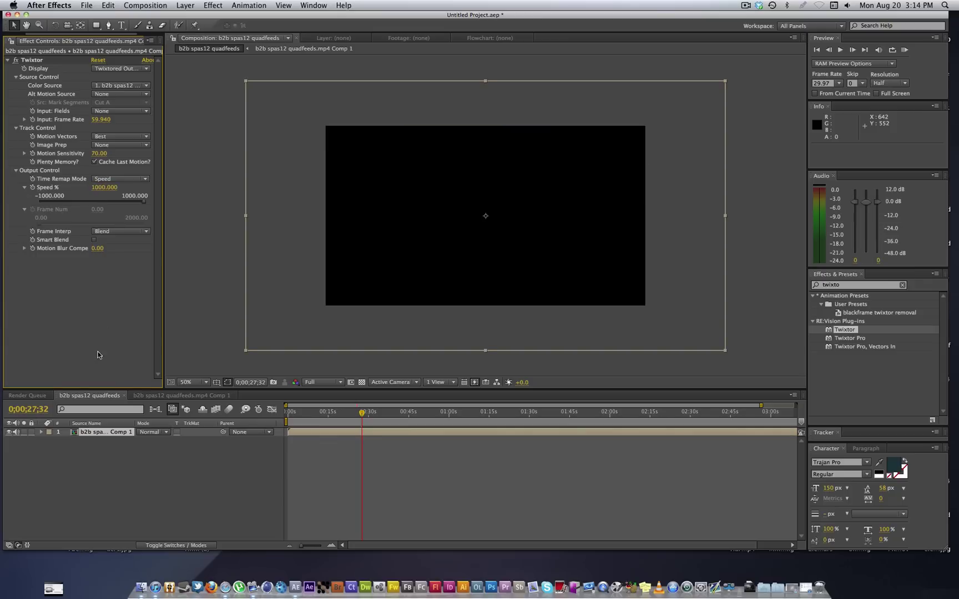
left_click(344, 413)
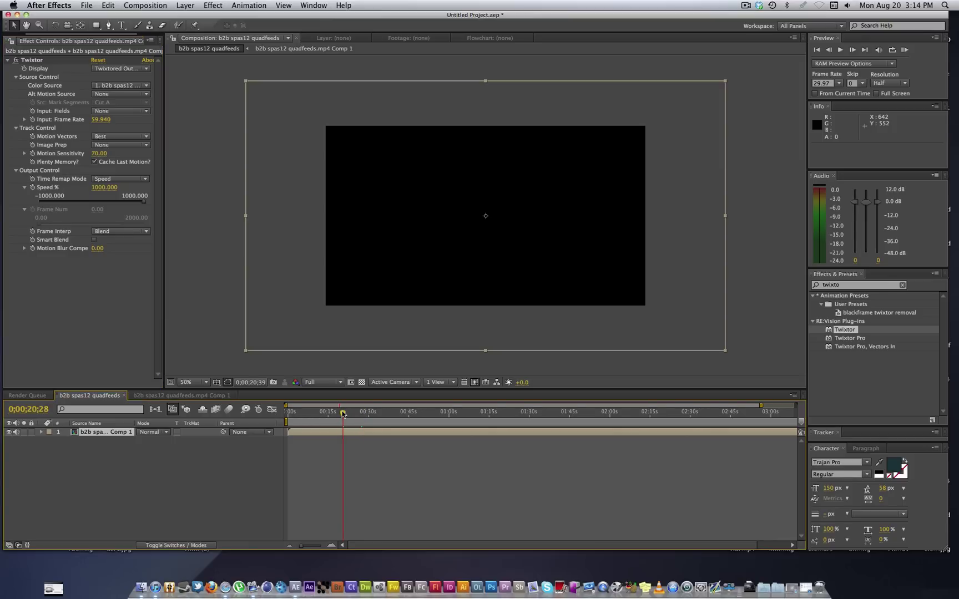
mouse_move(343, 414)
left_mouse_down()
mouse_move(335, 413)
mouse_move(342, 414)
left_mouse_up()
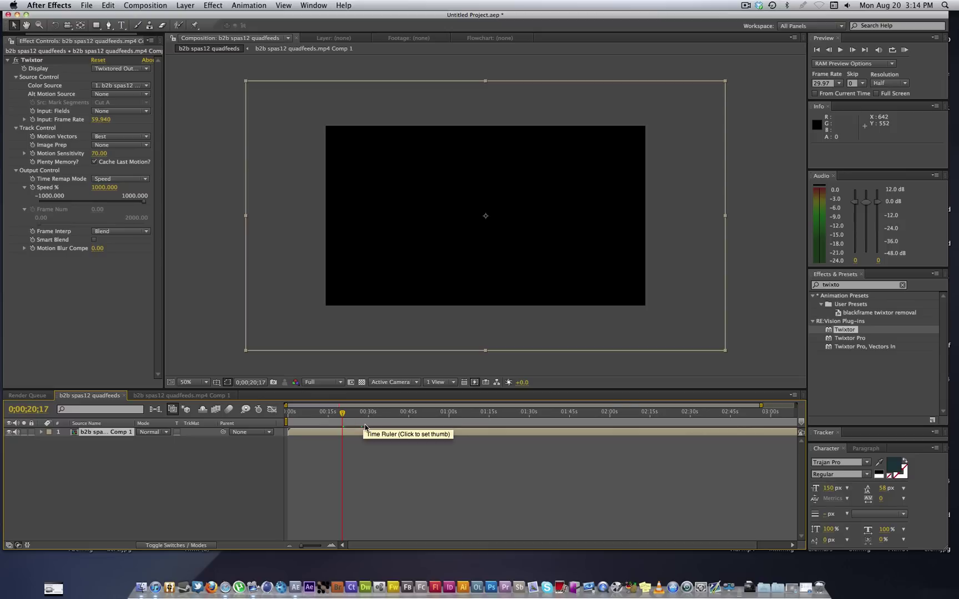
End the work area at the current time and trim the comp to it.
key("n")
right_click(326, 424)
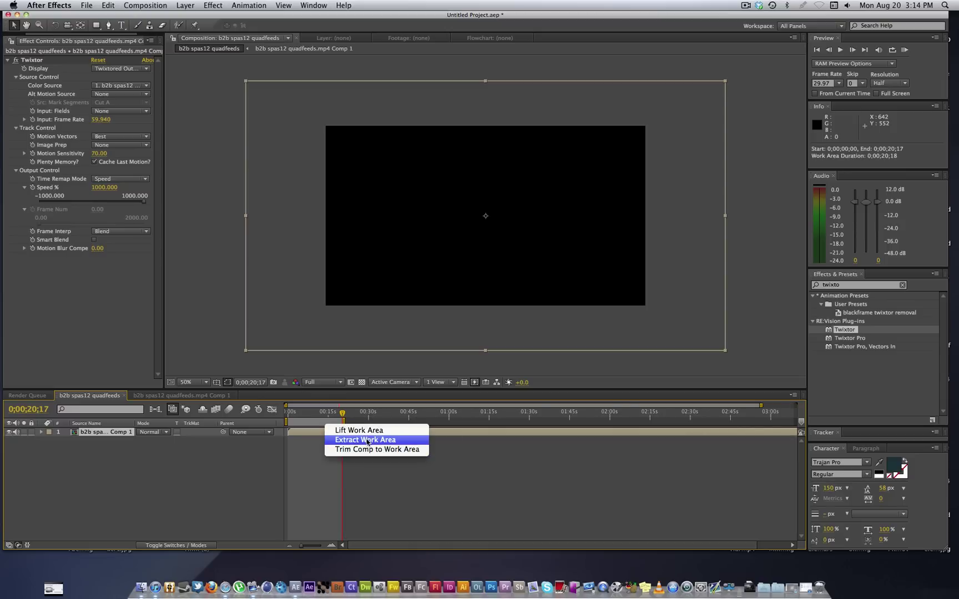
left_click(366, 449)
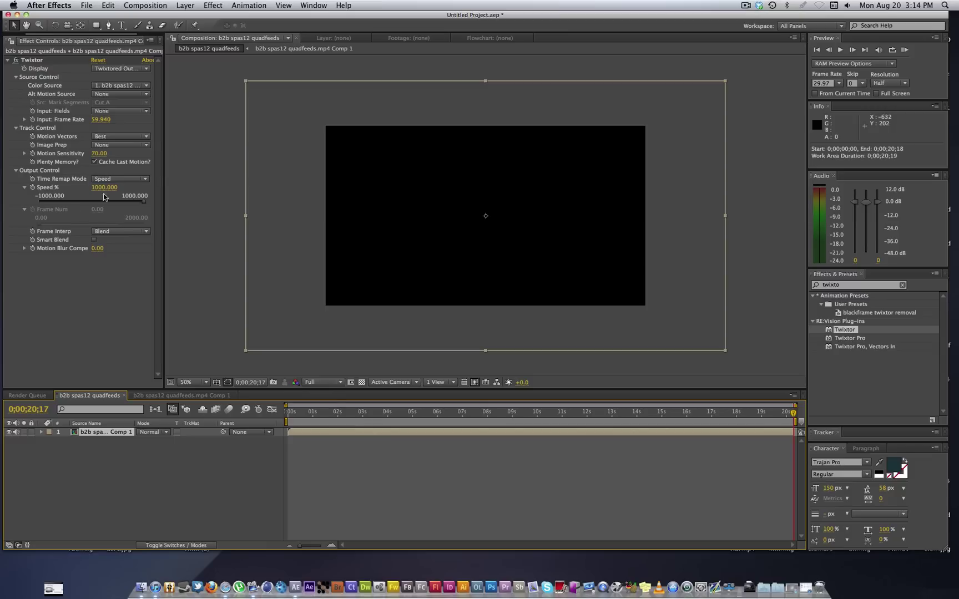
Scrub to about 7.7 seconds, select the clip layer, and bring up Pre-compose.
left_click_drag(623, 417, 414, 422)
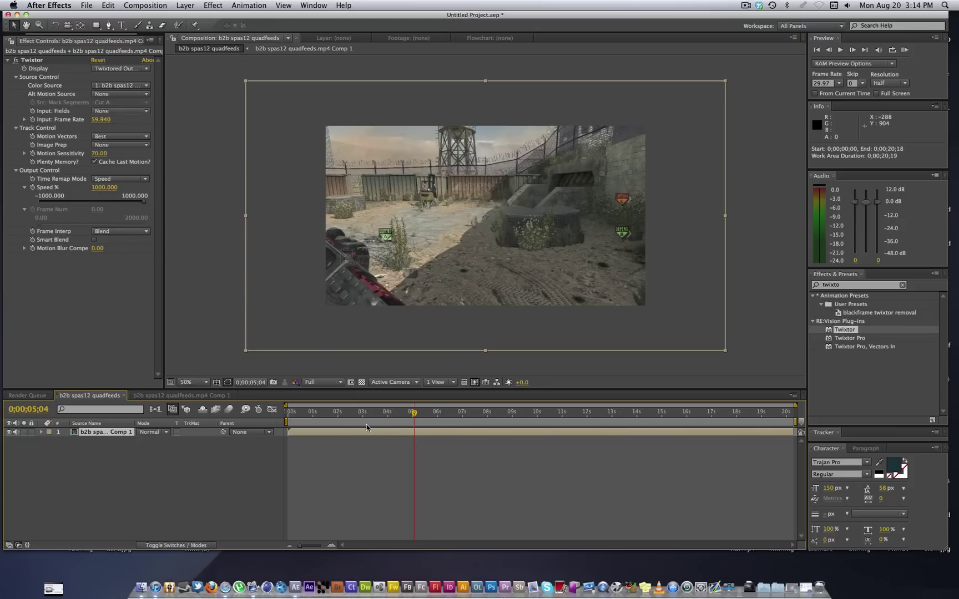
left_click(438, 410)
left_click(469, 412)
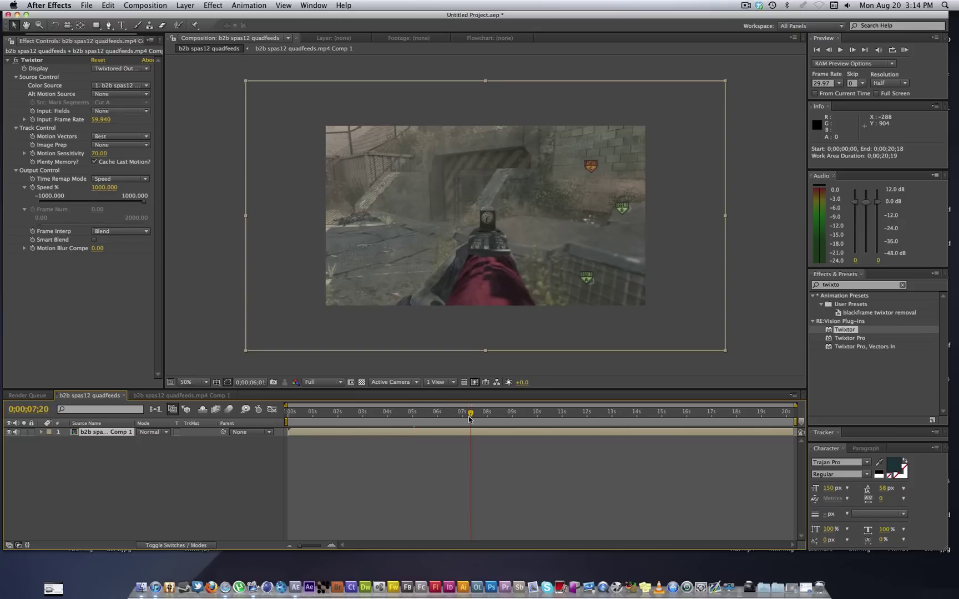
left_click(460, 435)
key("super+shift+c")
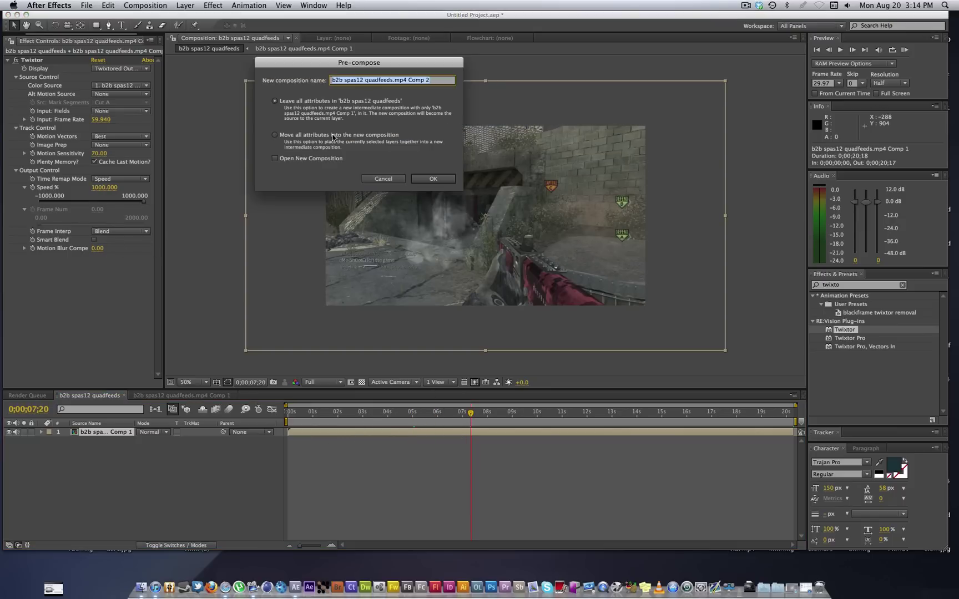
Create the Comp 2 precomp and drop a fresh Twixtor onto its layer.
left_click(425, 179)
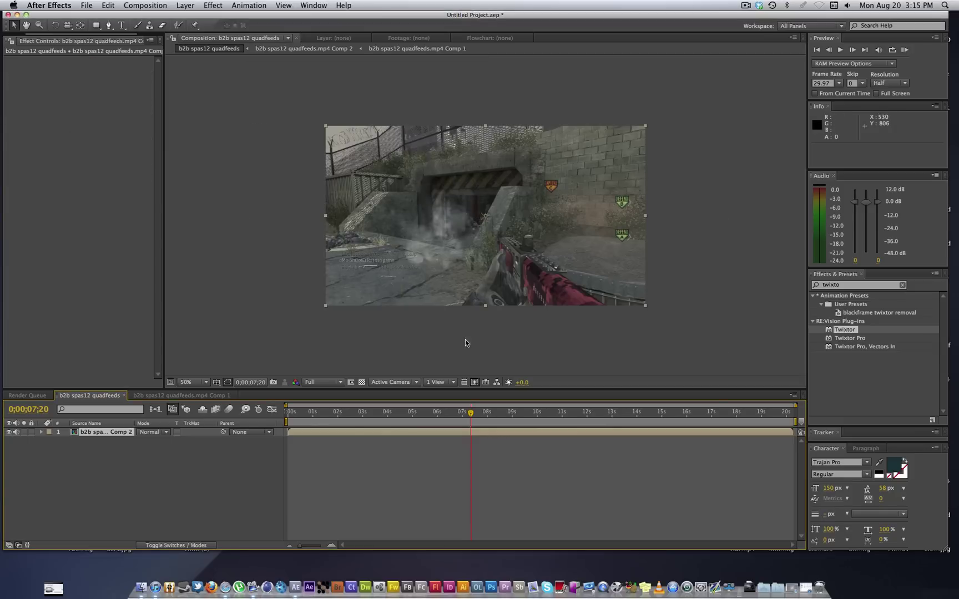
left_click(372, 413)
left_click(725, 413)
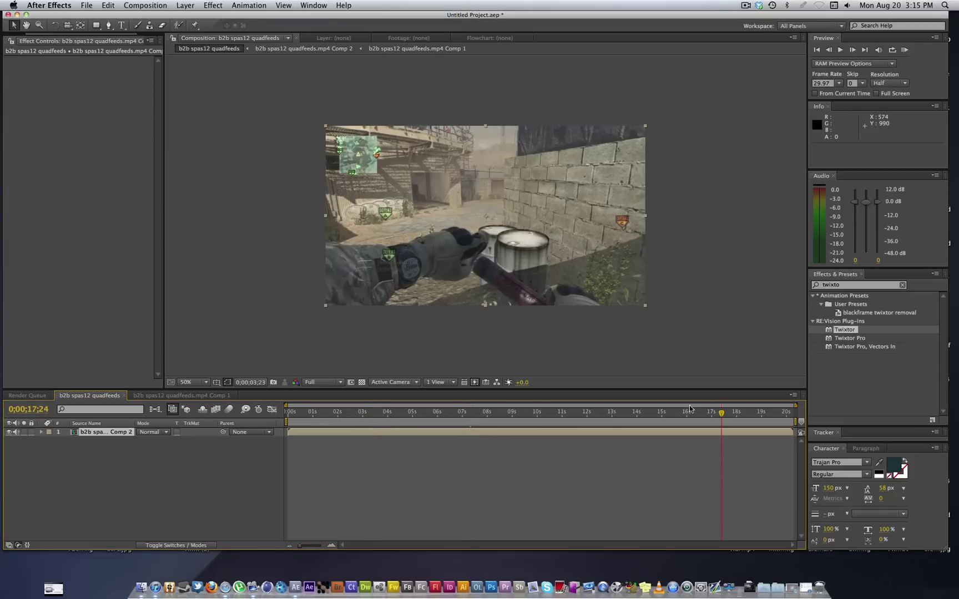
left_click(479, 413)
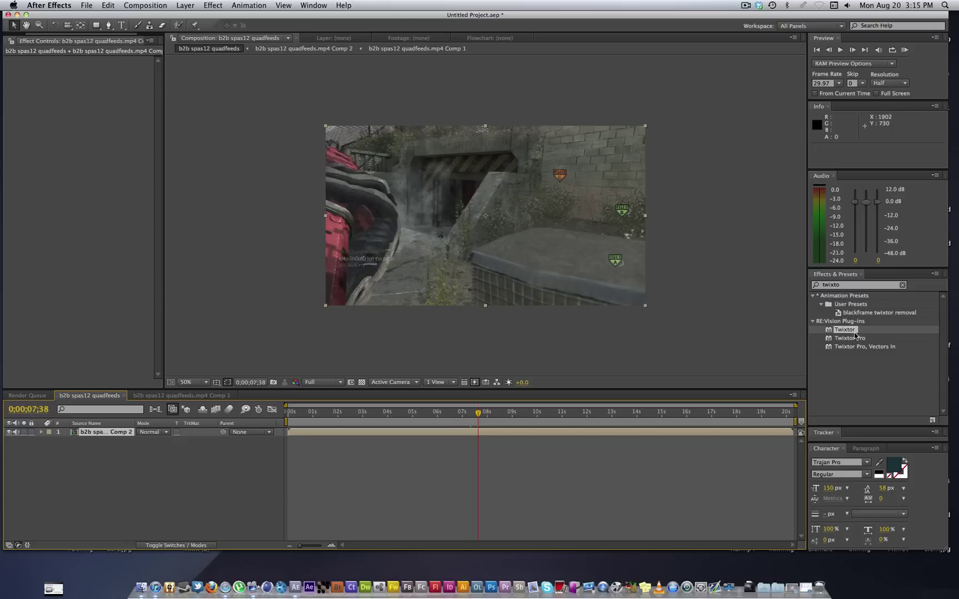
left_click_drag(854, 333, 420, 436)
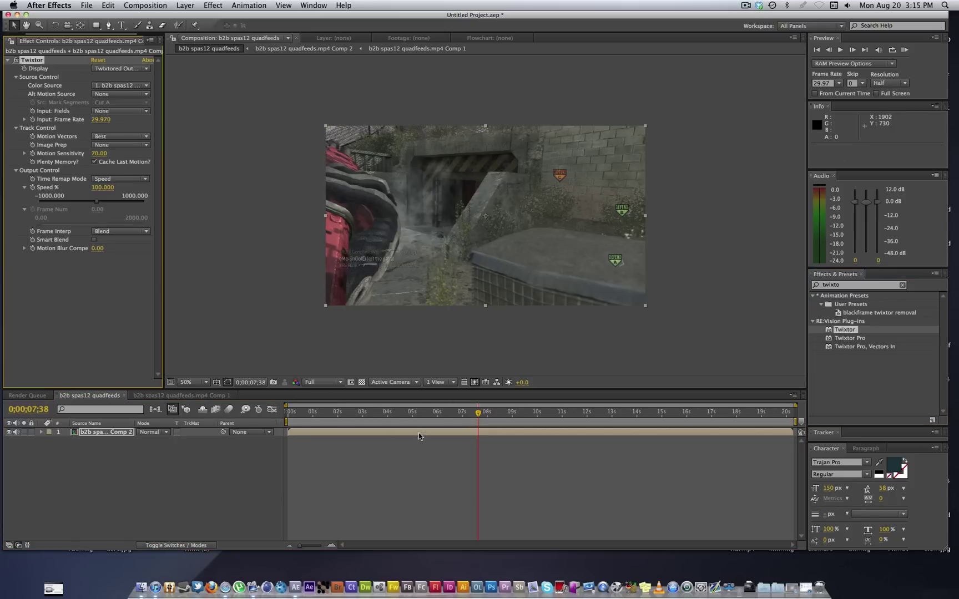
Set the Comp 2 Twixtor to 599.4 input fps and a keyframed Speed of 1%.
left_click(103, 119)
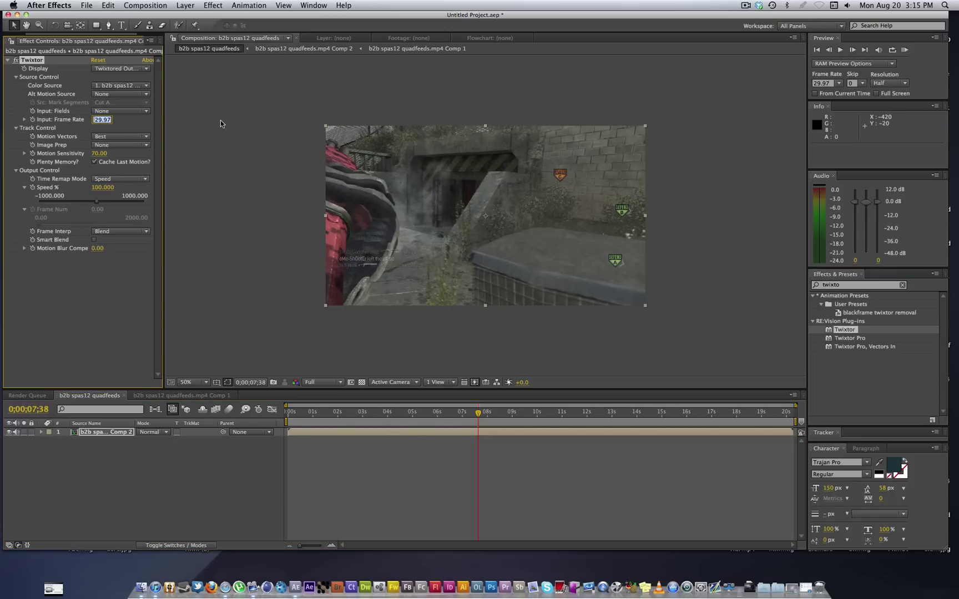
type("599")
type(".40")
left_click(86, 313)
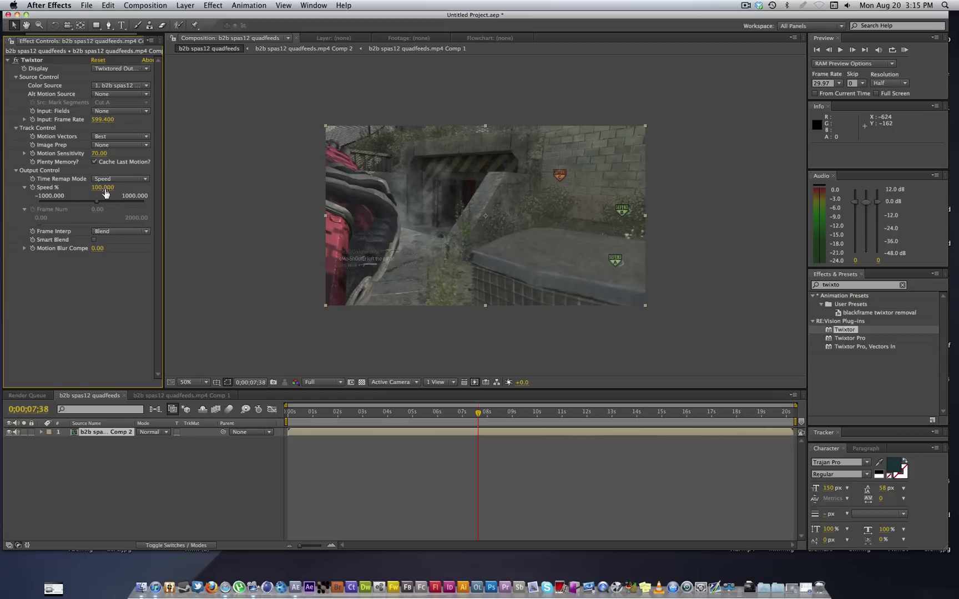
key("Return")
left_click(33, 187)
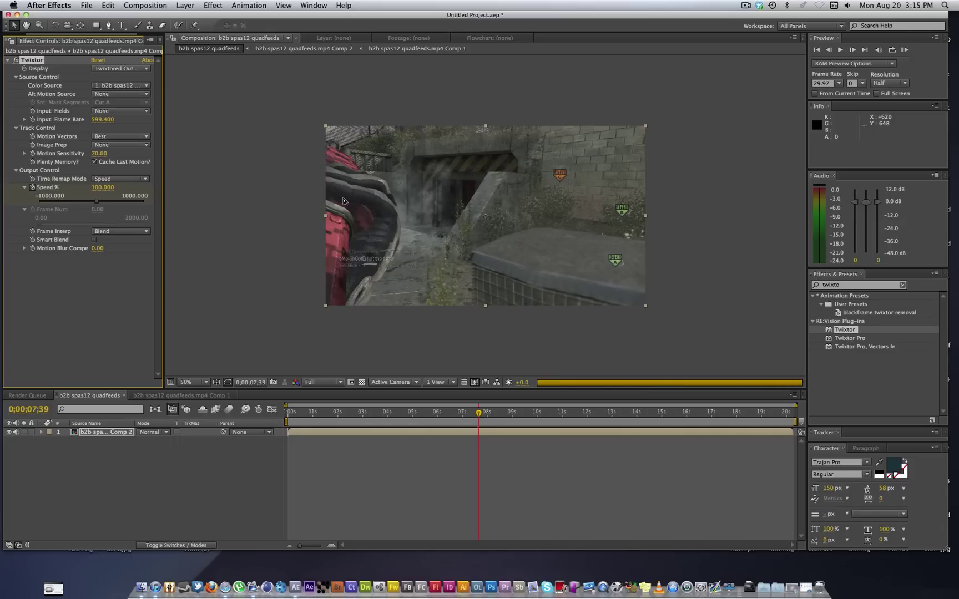
left_click(101, 189)
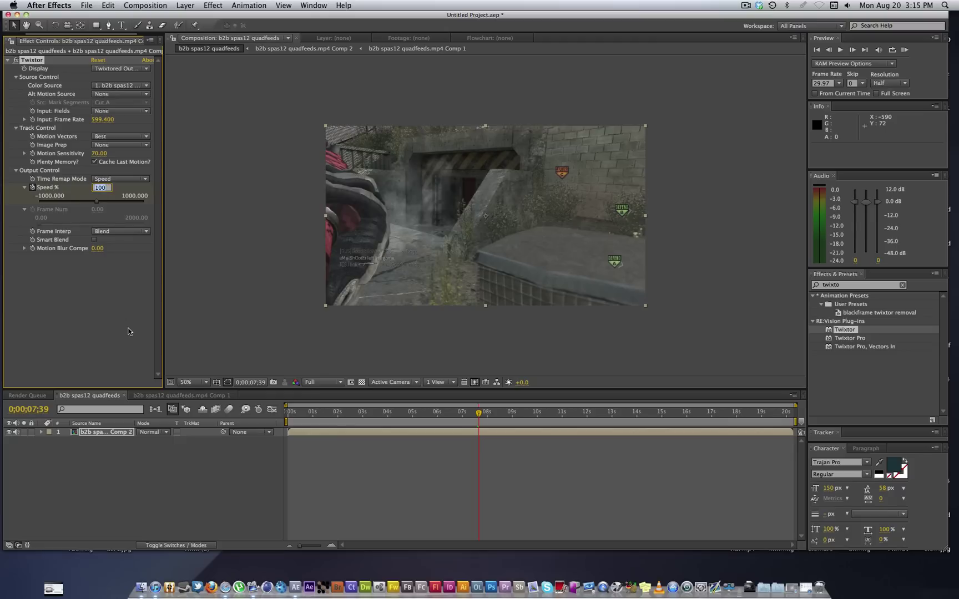
type("1")
key("Return")
Mute the layer's audio, start the work area near 7 seconds, and RAM preview.
left_click(18, 433)
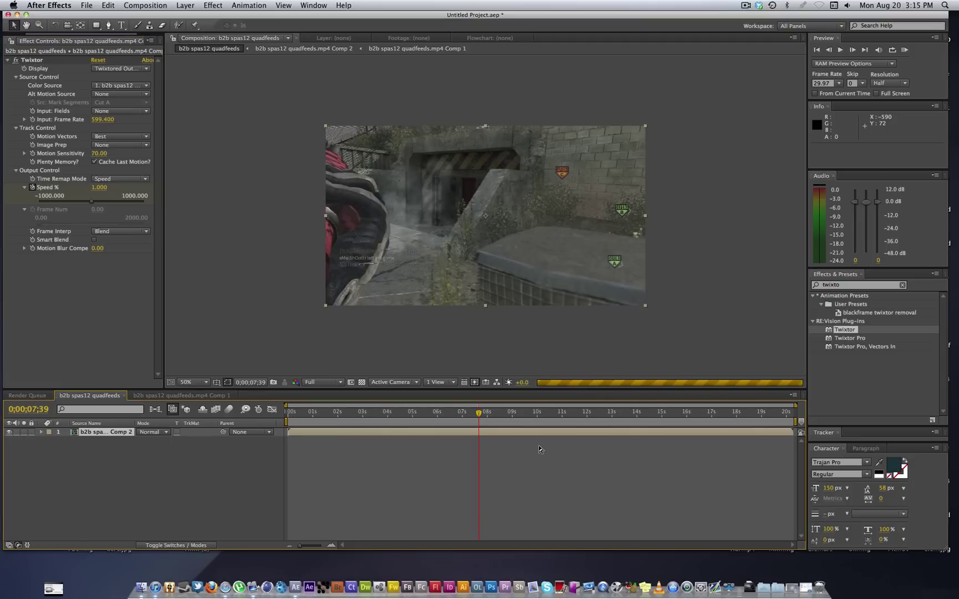
left_click_drag(287, 422, 469, 422)
key("KP_0")
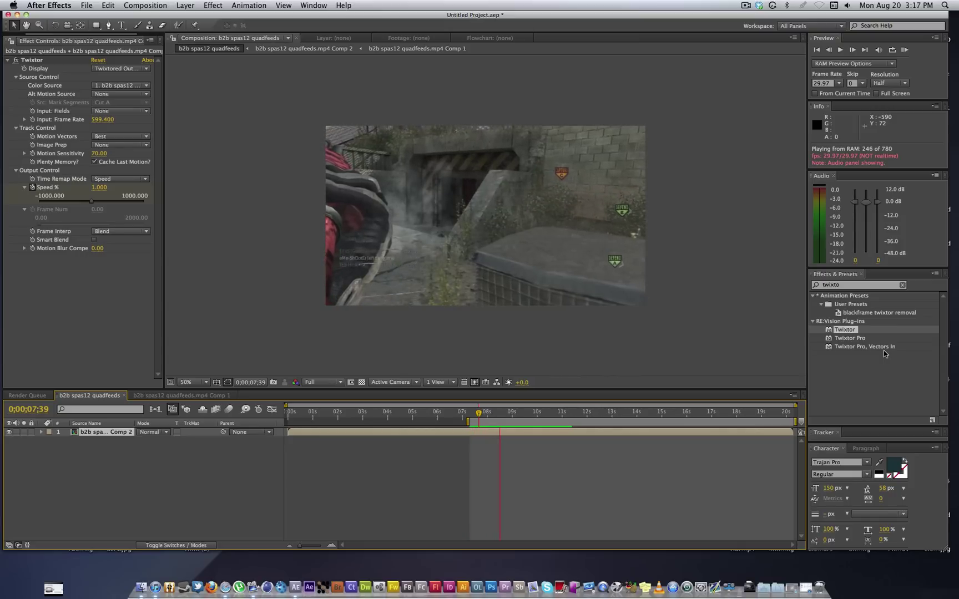
key("space")
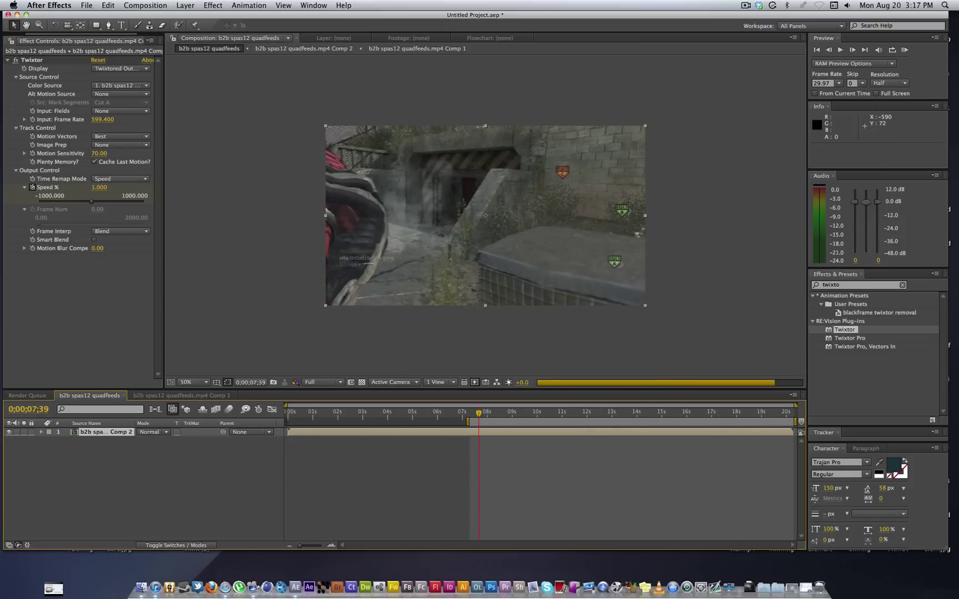
Set preview Frame Rate to 59.94 and Skip to 1, then RAM preview and stop.
left_click(839, 83)
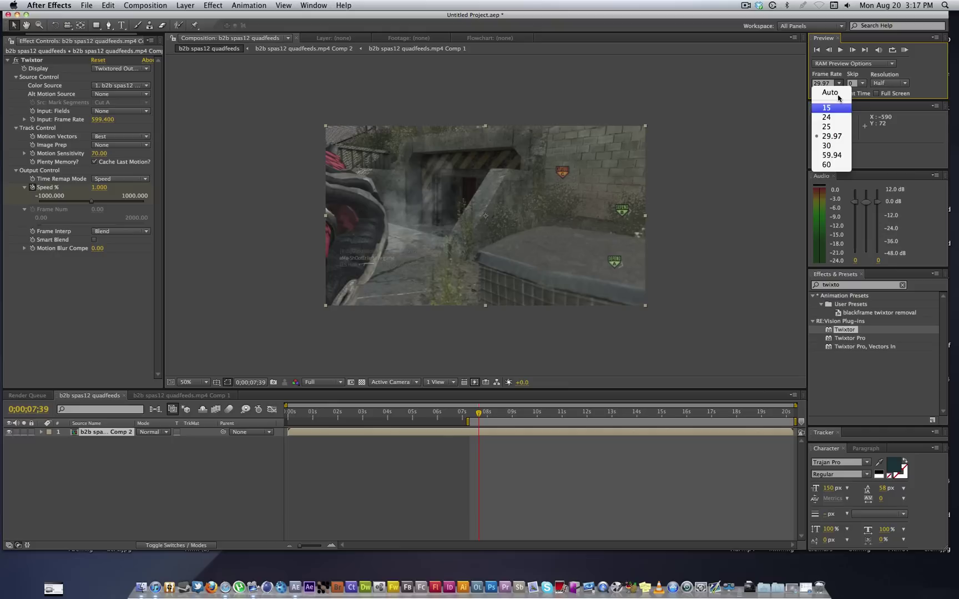
left_click(837, 155)
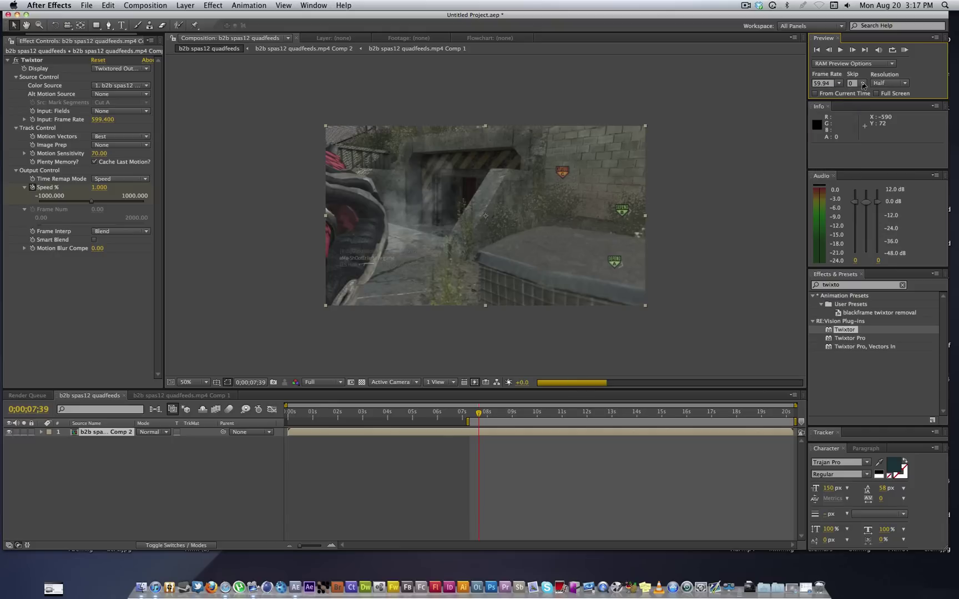
left_click(861, 84)
left_click(816, 131)
key("KP_0")
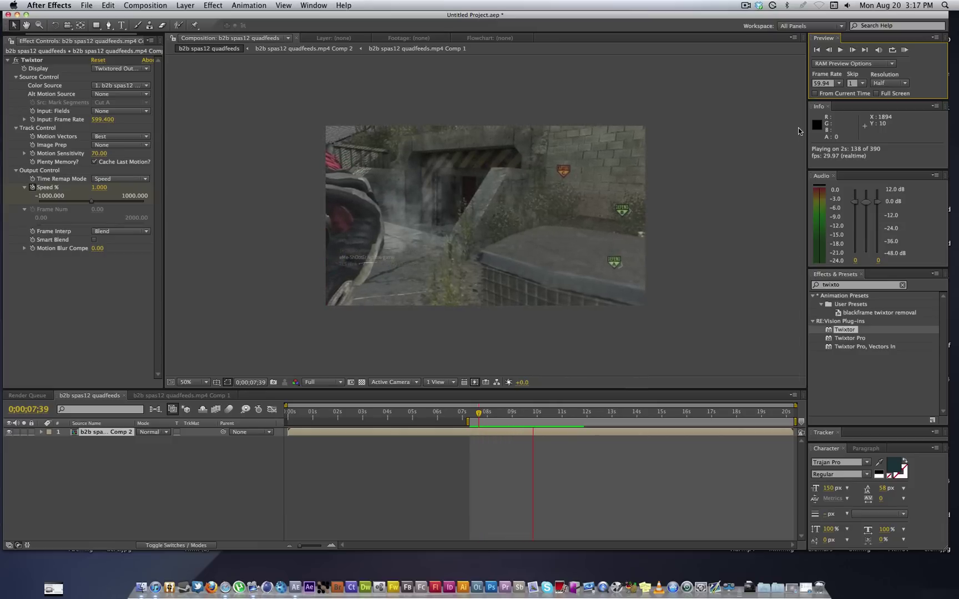
key("space")
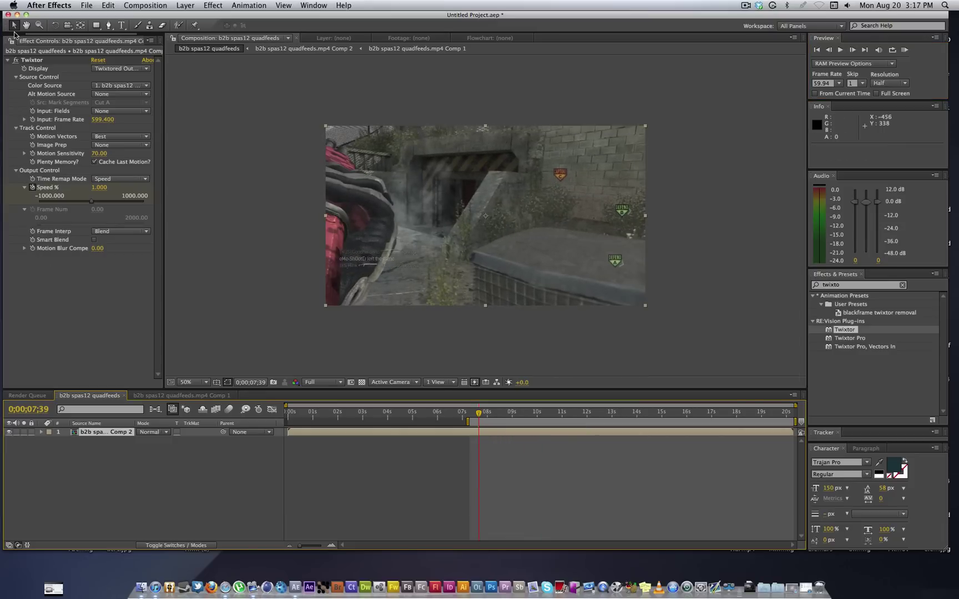
Return Twixtor Speed to 100% after cancelling an early precompose attempt.
left_click(32, 59)
left_click(123, 432)
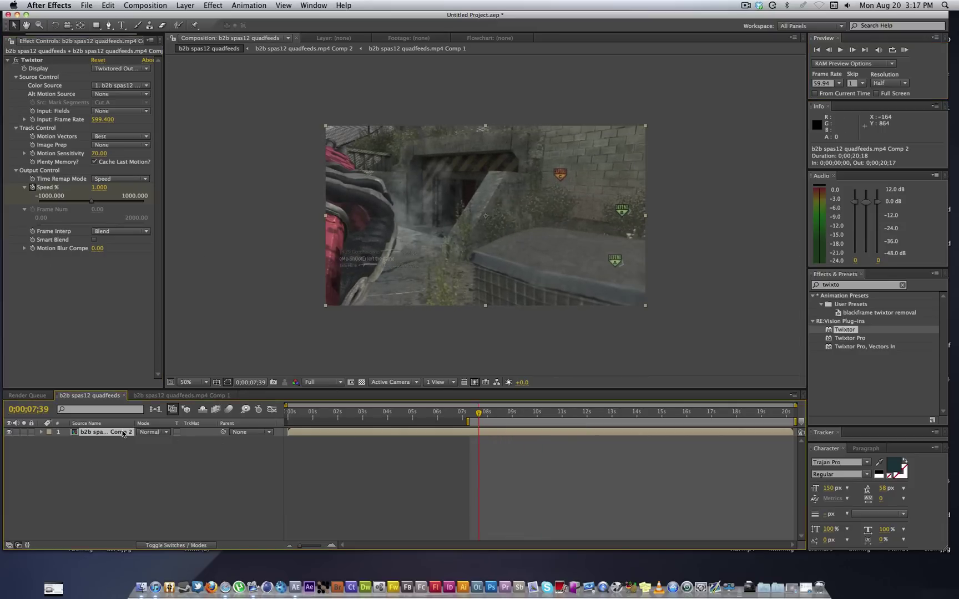
key("super+shift+c")
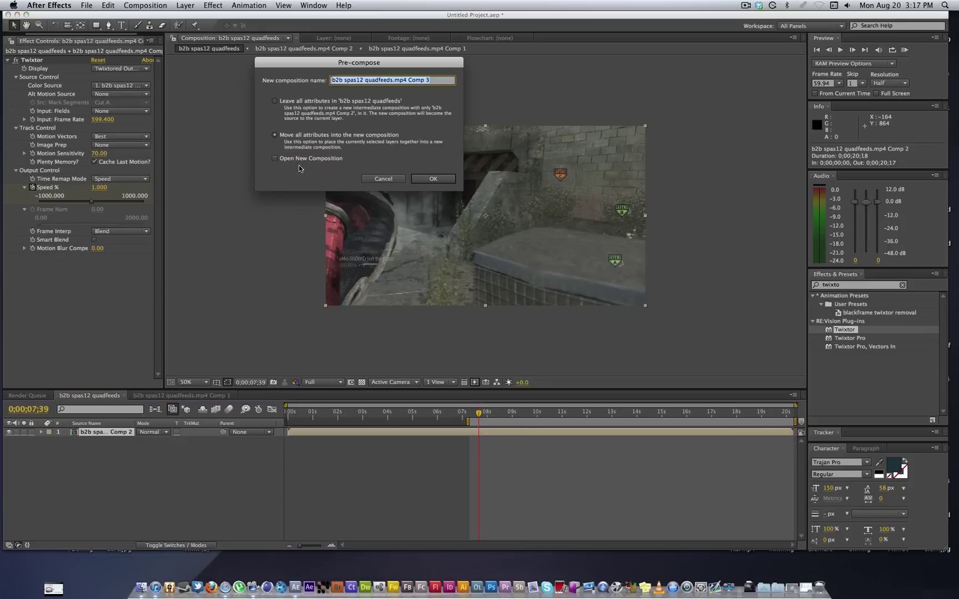
left_click(394, 178)
left_click_drag(524, 416, 475, 417)
key("ctrl+z")
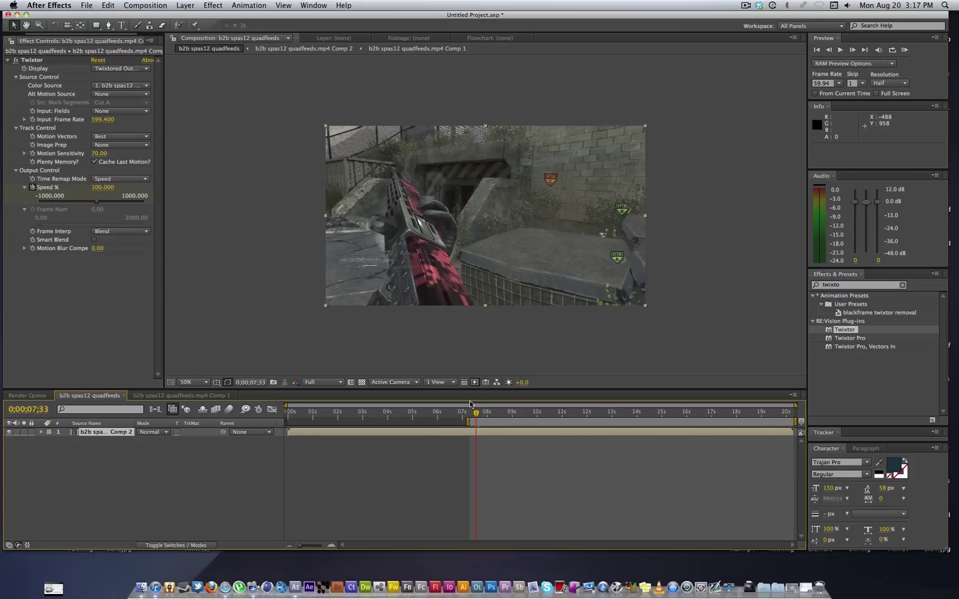
key("super+shift+c")
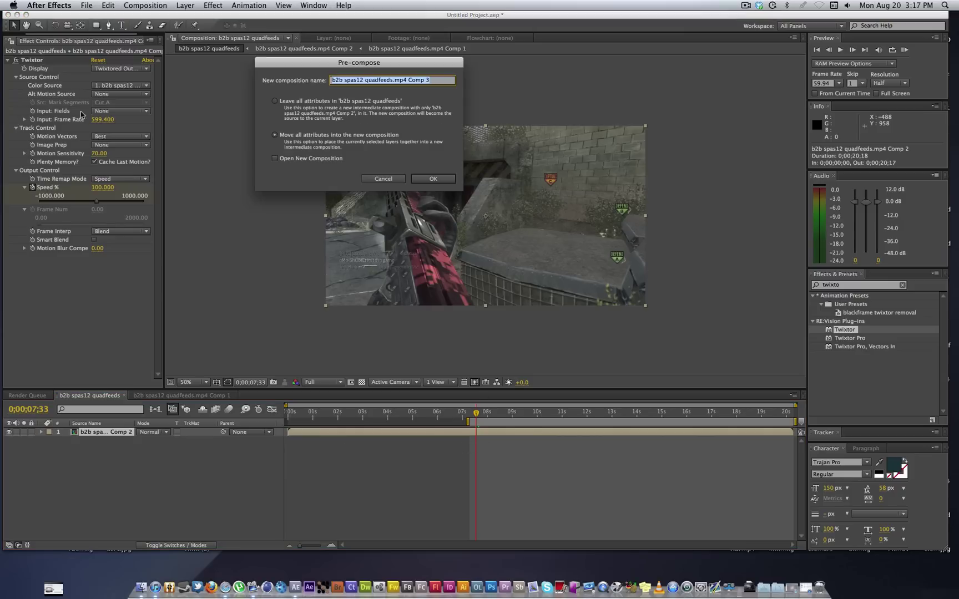
key("Escape")
Precompose the Twixtor layer into new comp 'b2b spas12 quadfeeds.mp4 Comp 3', moving all attributes.
left_click(44, 60)
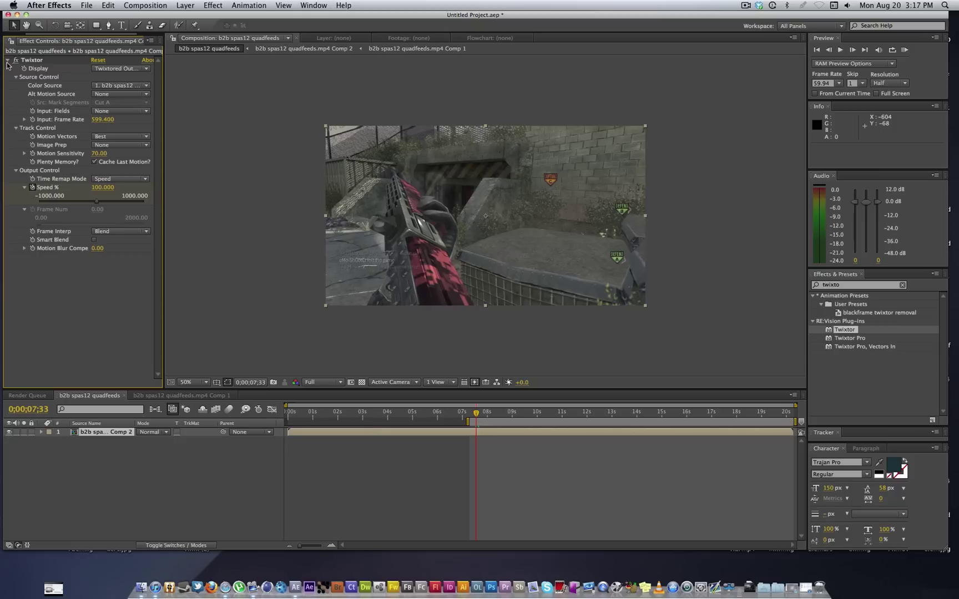
left_click(8, 60)
left_click(7, 60)
left_click(32, 60)
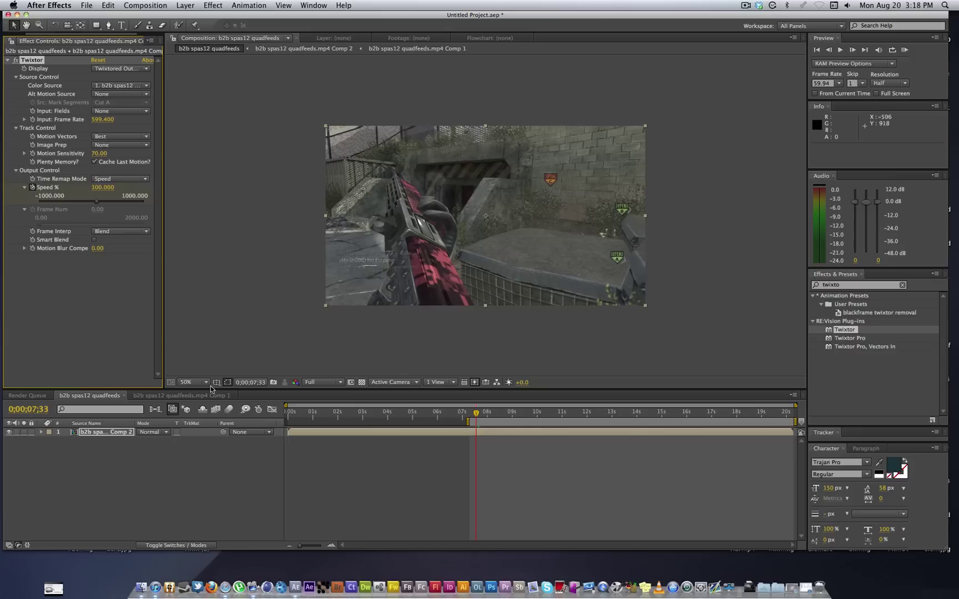
left_click(109, 432)
key("super+shift+c")
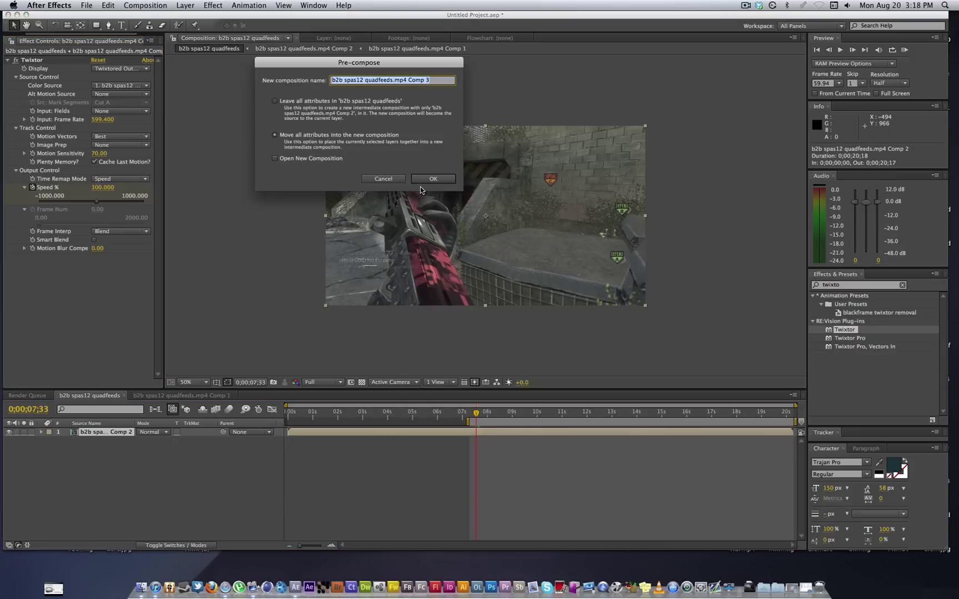
left_click(420, 183)
Apply CC Force Motion Blur to the Comp 3 layer and enable comp and layer motion blur.
left_click(885, 286)
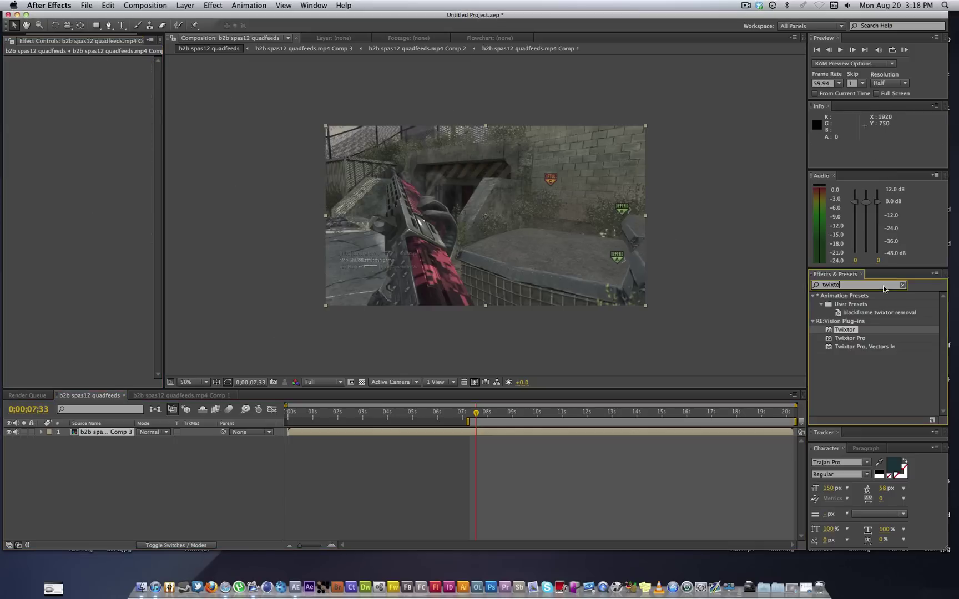
left_click(883, 285)
type("cc for")
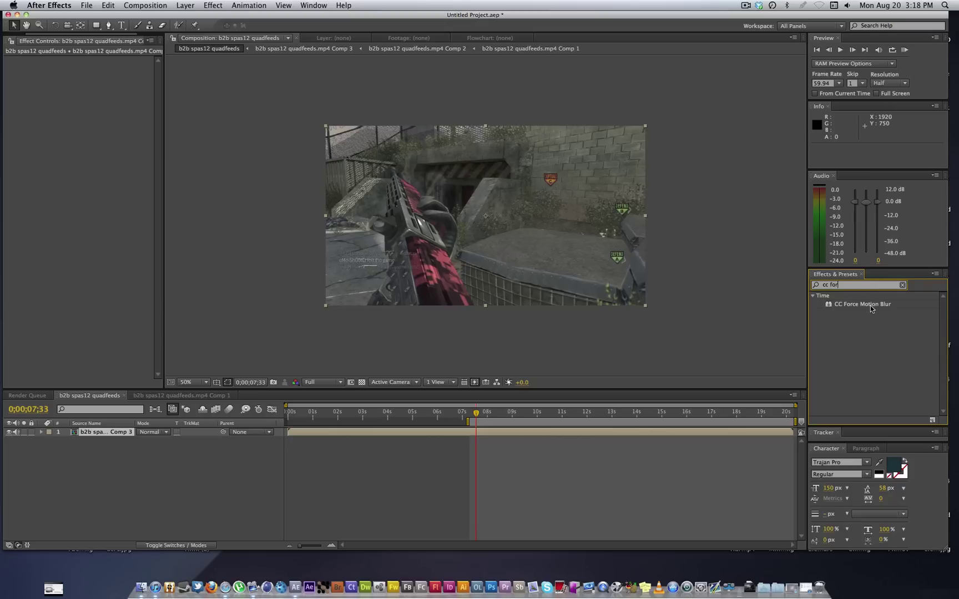
left_click_drag(868, 305, 472, 219)
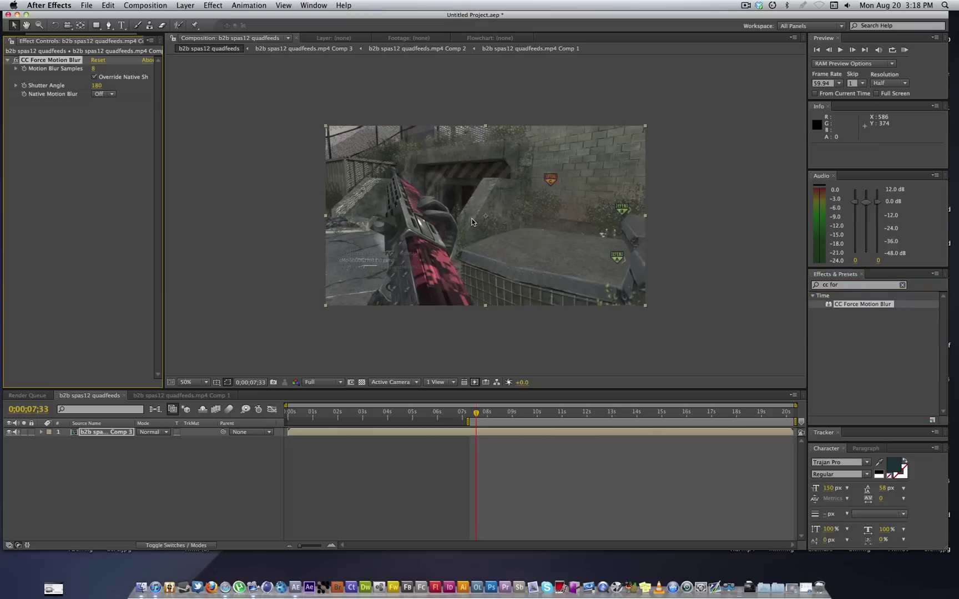
left_click(205, 546)
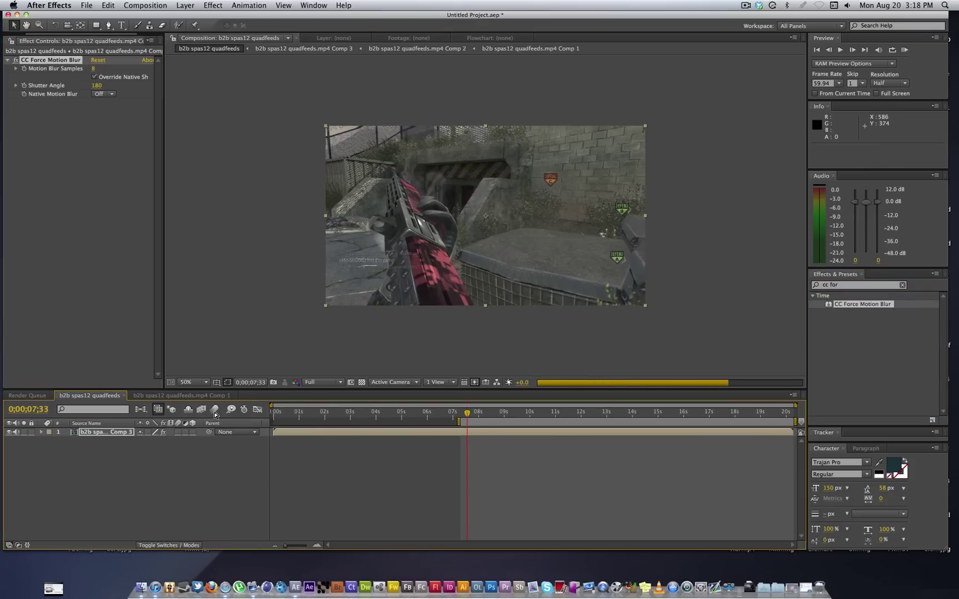
left_click(215, 409)
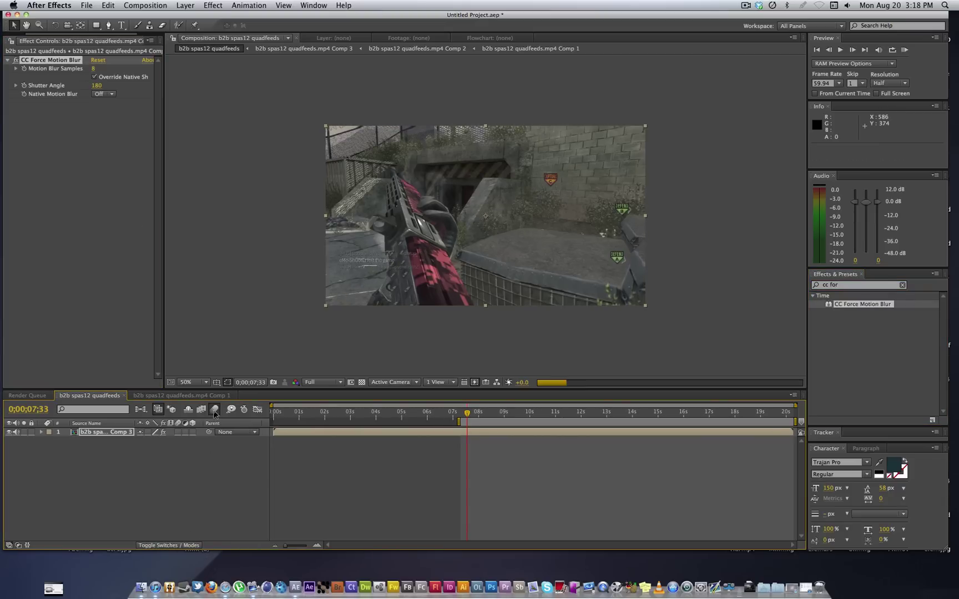
left_click(177, 432)
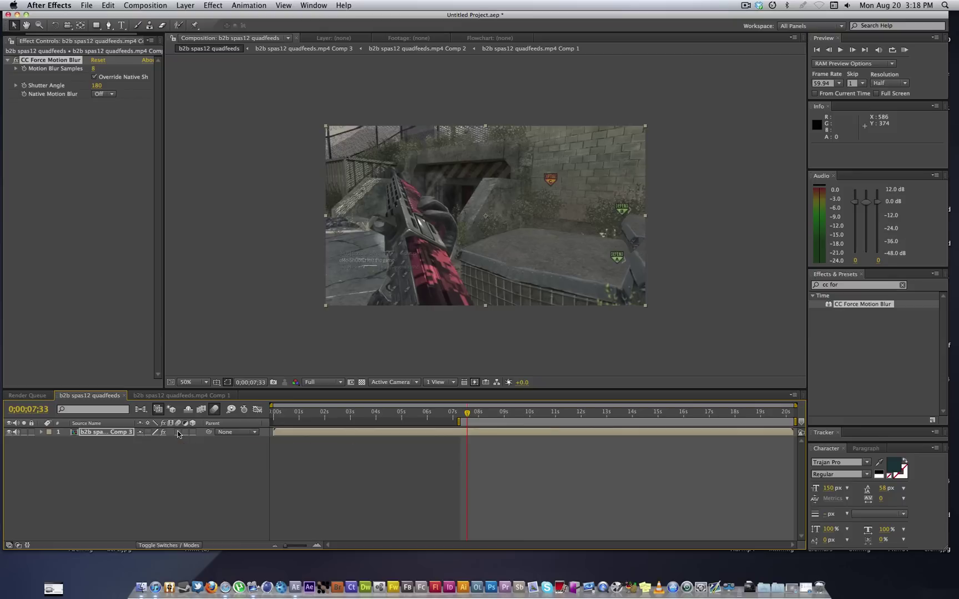
Set Motion Blur Samples to 12 and Shutter Angle to 350; start work area at 06;57.
left_click(96, 68)
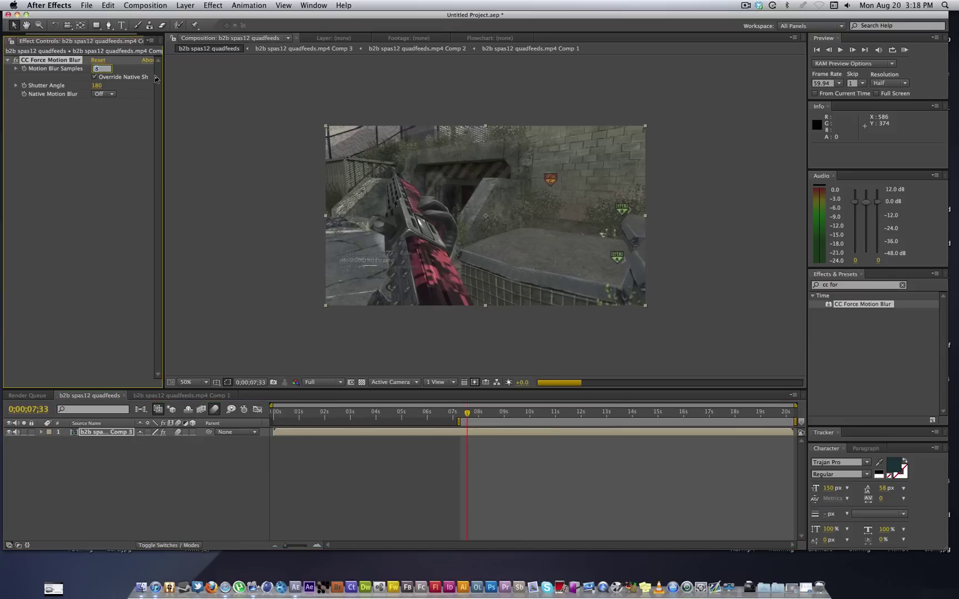
type("12")
key("Tab")
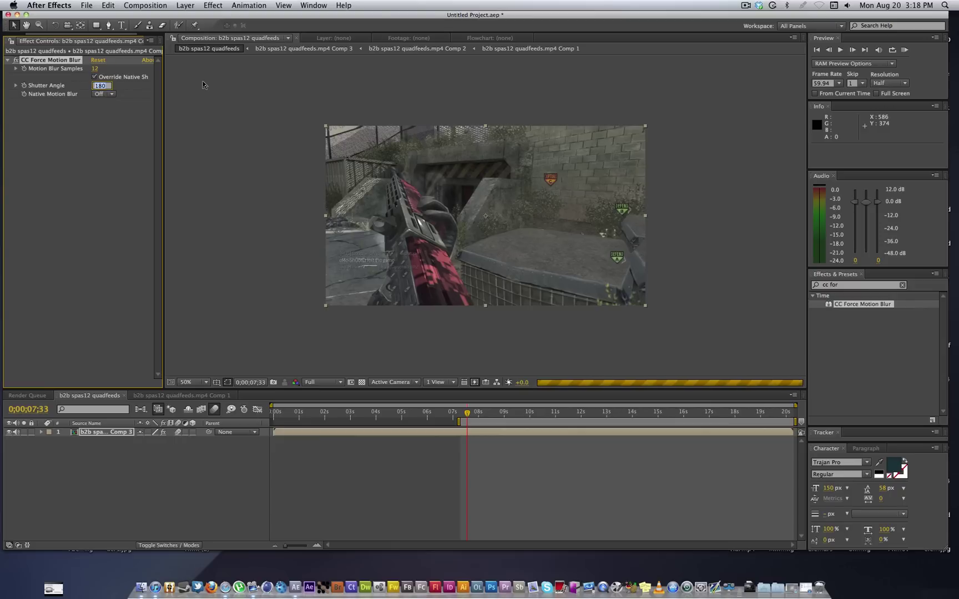
type("350")
left_click(368, 354)
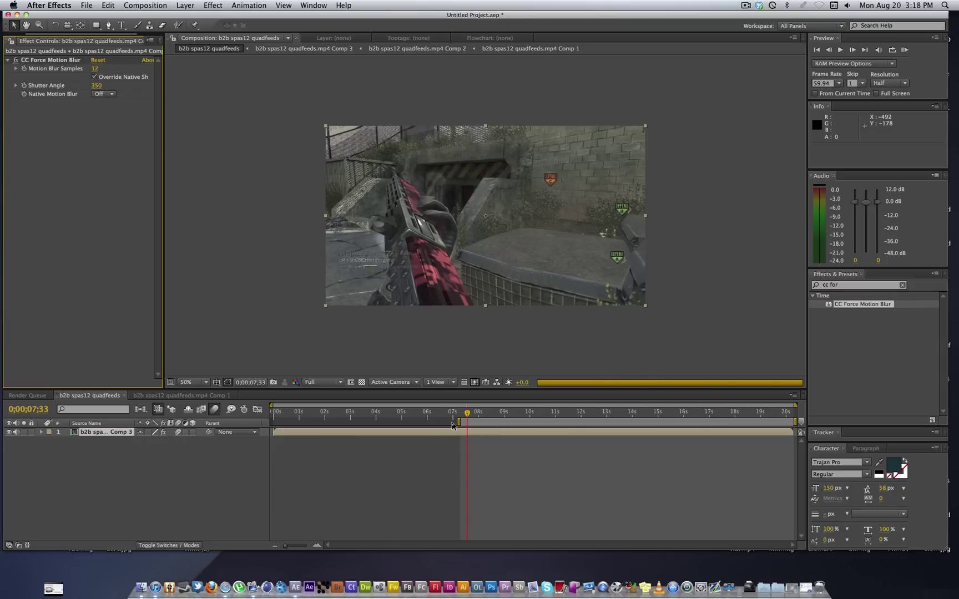
left_click_drag(458, 421, 449, 422)
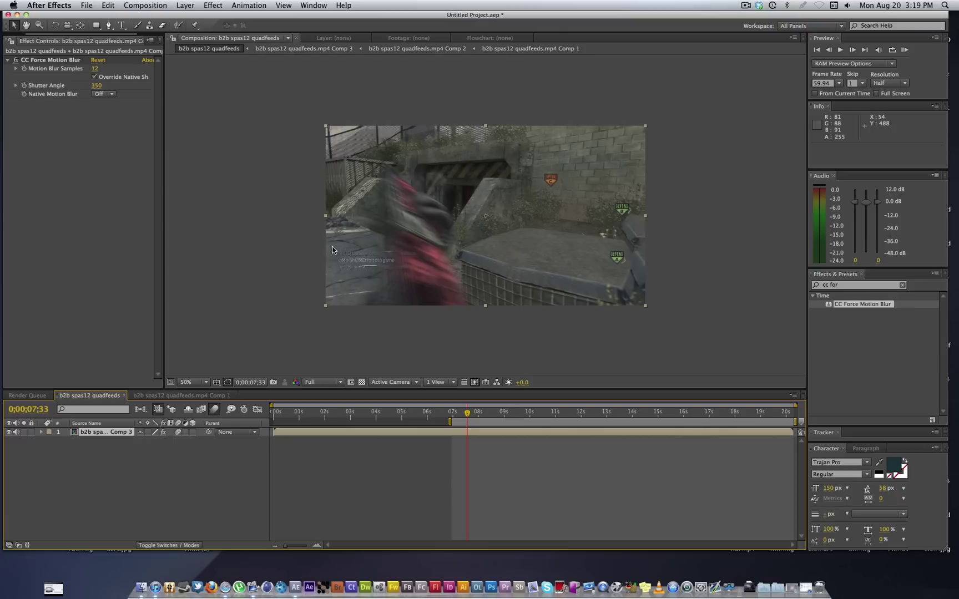
Start a RAM preview of the motion-blurred work area with keypad 0.
key("KP_0")
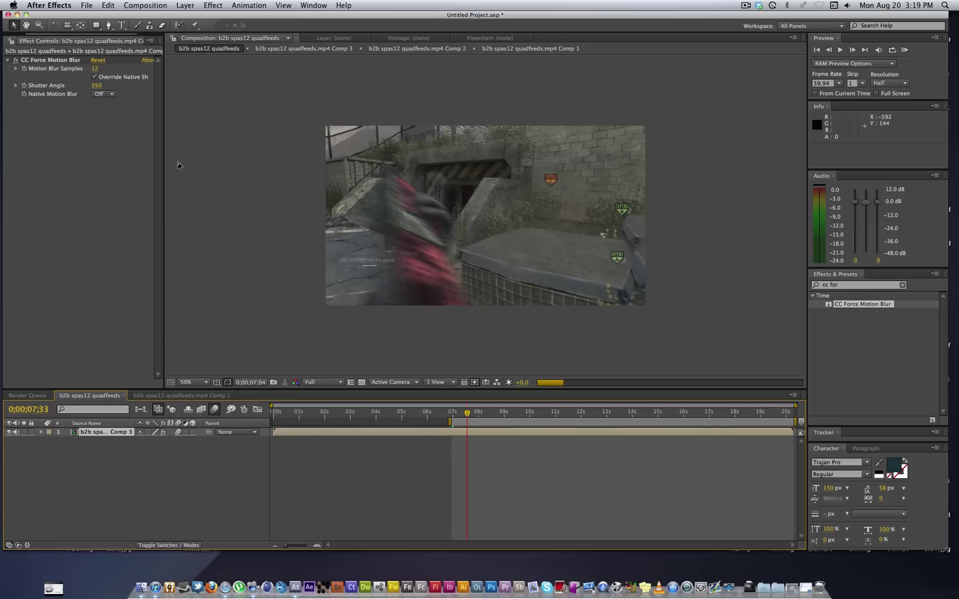
Replay the RAM preview of the blurred clip, stop it, and minimize After Effects.
mouse_move(83, 18)
left_mouse_down()
mouse_move(99, 37)
mouse_move(84, 6)
left_mouse_up()
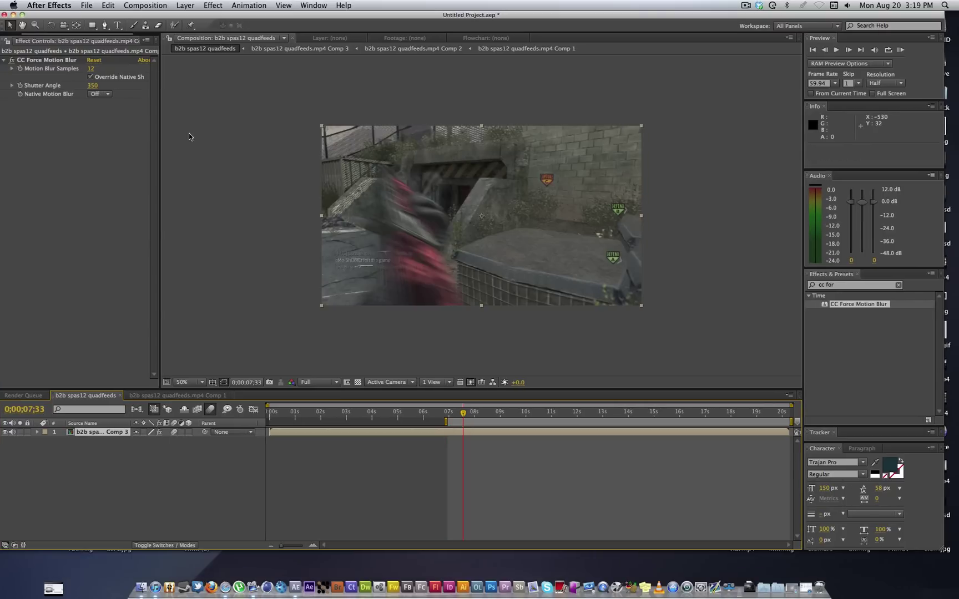
key("KP_0")
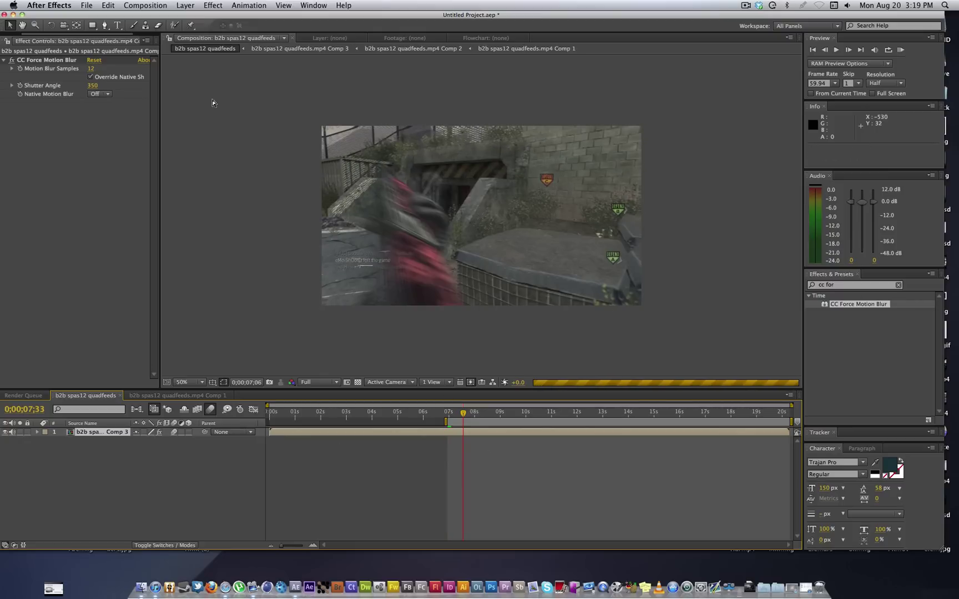
key("KP_0")
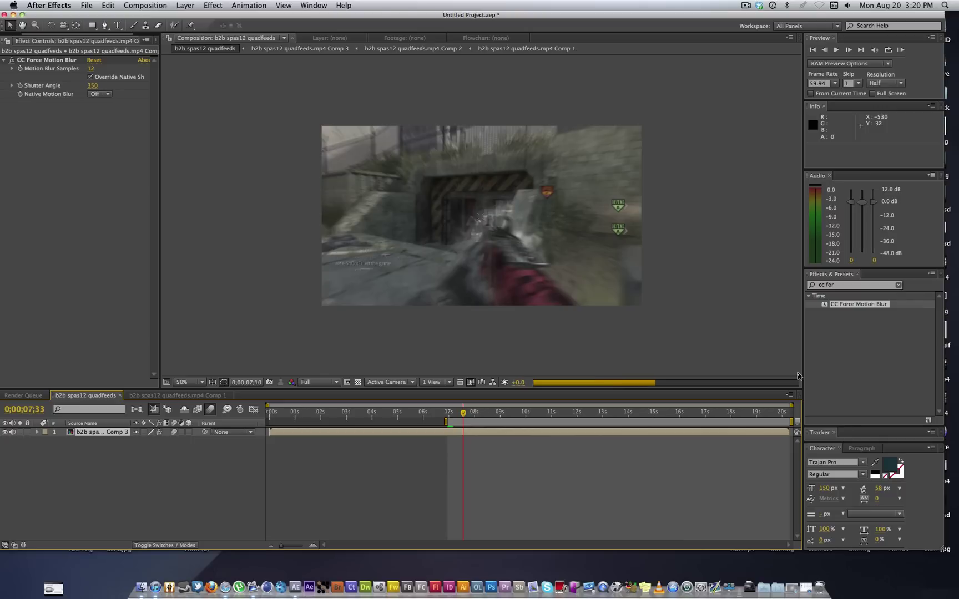
left_click(797, 375)
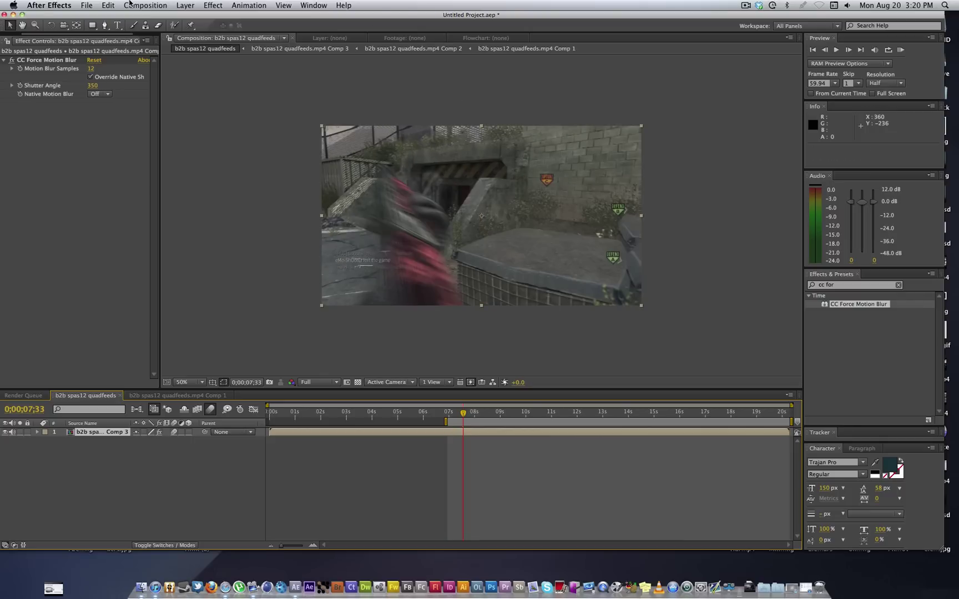
left_click(13, 15)
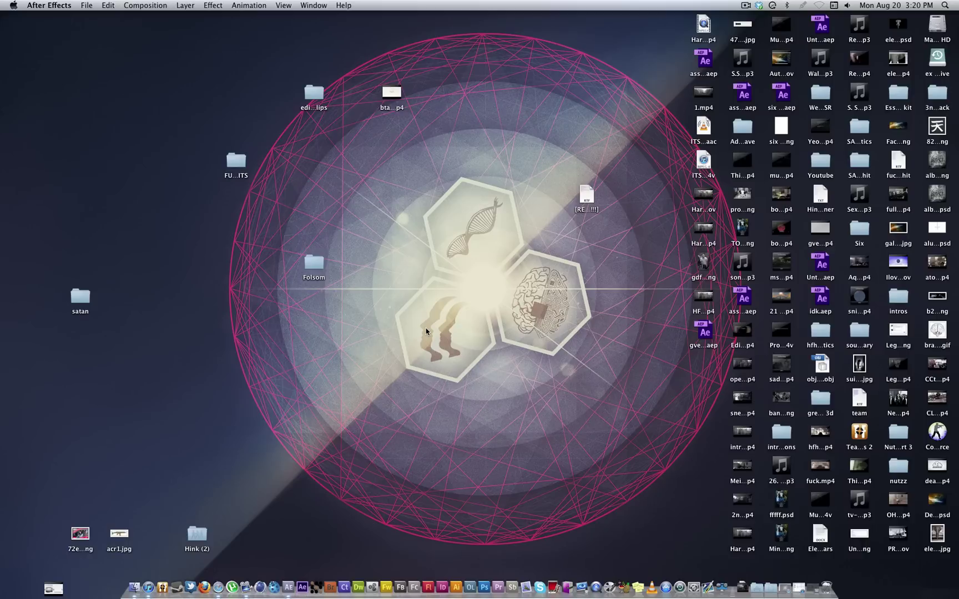
Open ScreenFlow's menu-bar recording controls to reach Stop Record.
left_click(747, 5)
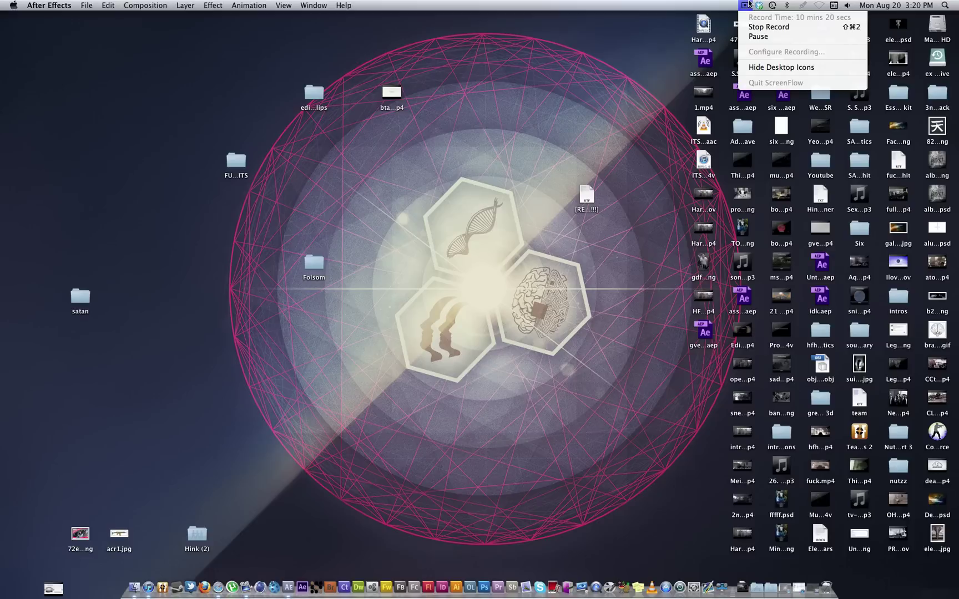